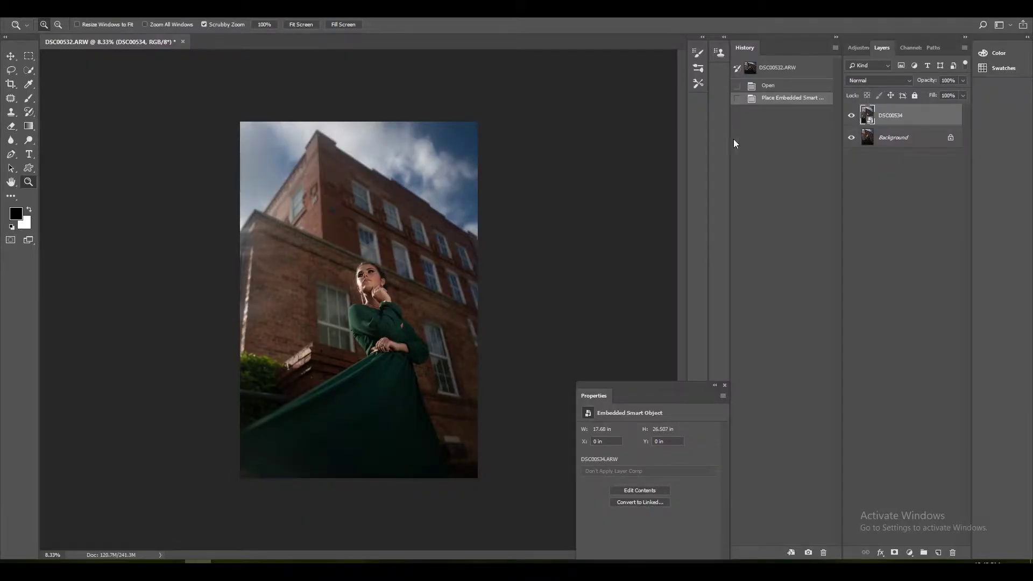
Compare the two photos by toggling DSC00534's visibility, and move the Background layer above it
left_click(850, 117)
left_click(851, 116)
left_click(850, 119)
left_click(850, 119)
left_click_drag(894, 138, 912, 116)
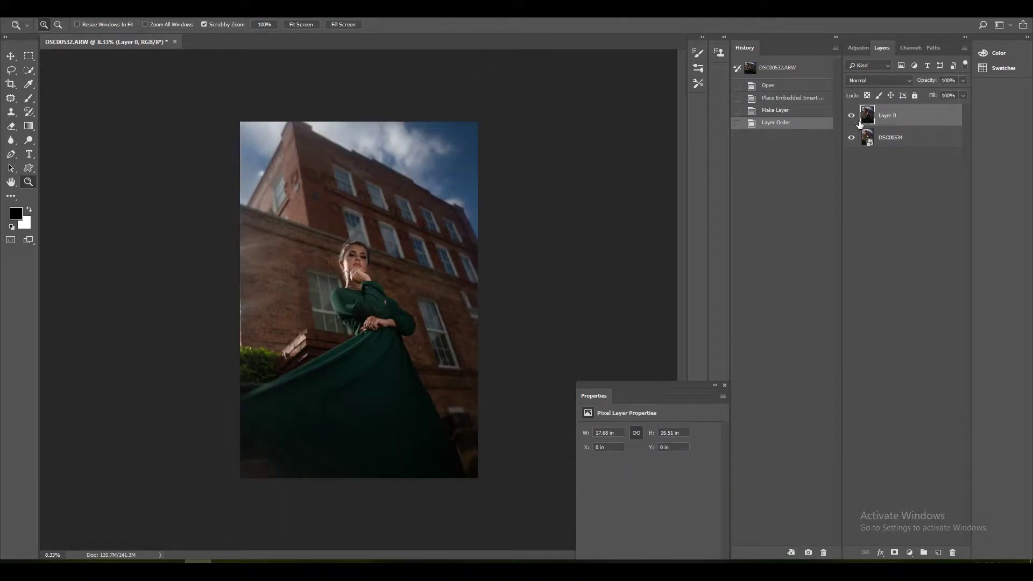
Set Layer 0's opacity to 61% and free-transform it roughly over the woman in the photo below
left_click_drag(946, 81, 940, 92)
key("ctrl+t")
left_click_drag(414, 258, 425, 272)
mouse_move(538, 241)
left_mouse_down()
mouse_move(554, 249)
mouse_move(539, 233)
left_mouse_up()
left_click_drag(477, 257, 484, 268)
left_click_drag(555, 260, 548, 261)
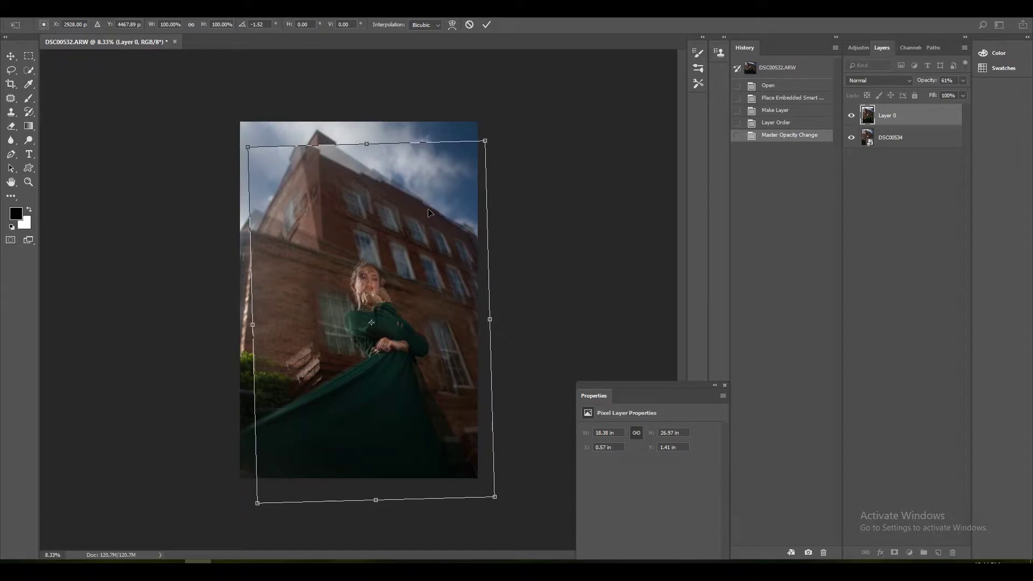
Rotate Layer 0 to about 5.8°, nudge it so the building lines up with the photo below, and apply the transform
left_click_drag(534, 194, 554, 224)
mouse_move(458, 228)
left_mouse_down()
mouse_move(428, 214)
mouse_move(445, 231)
mouse_move(451, 225)
left_mouse_up()
left_click_drag(515, 225, 506, 220)
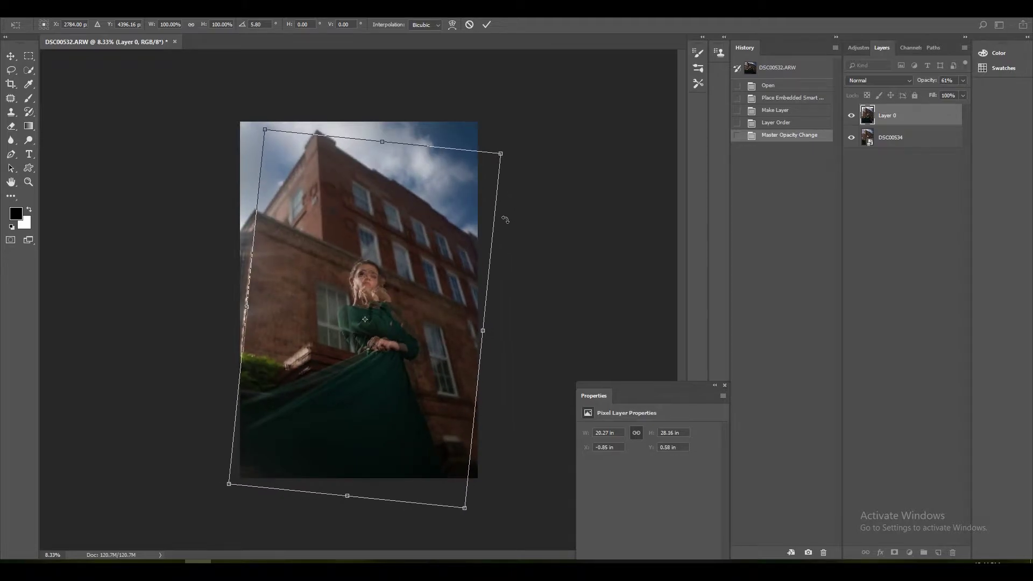
left_click_drag(434, 214, 436, 214)
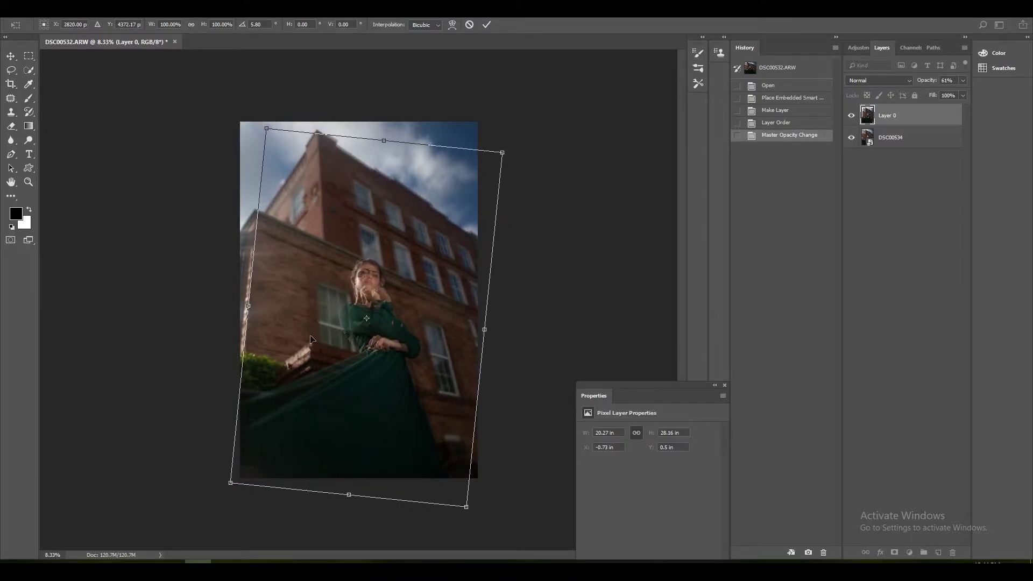
key("Right")
key("Right")
key("Left")
left_click(486, 24)
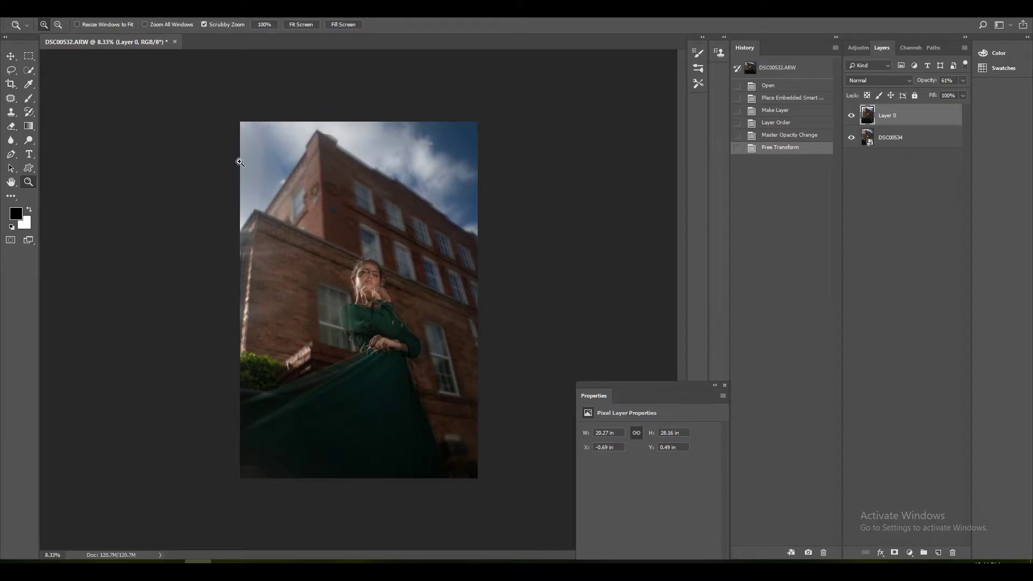
Add a layer mask to Layer 0 and set the soft brush to about 511 px
left_click(29, 98)
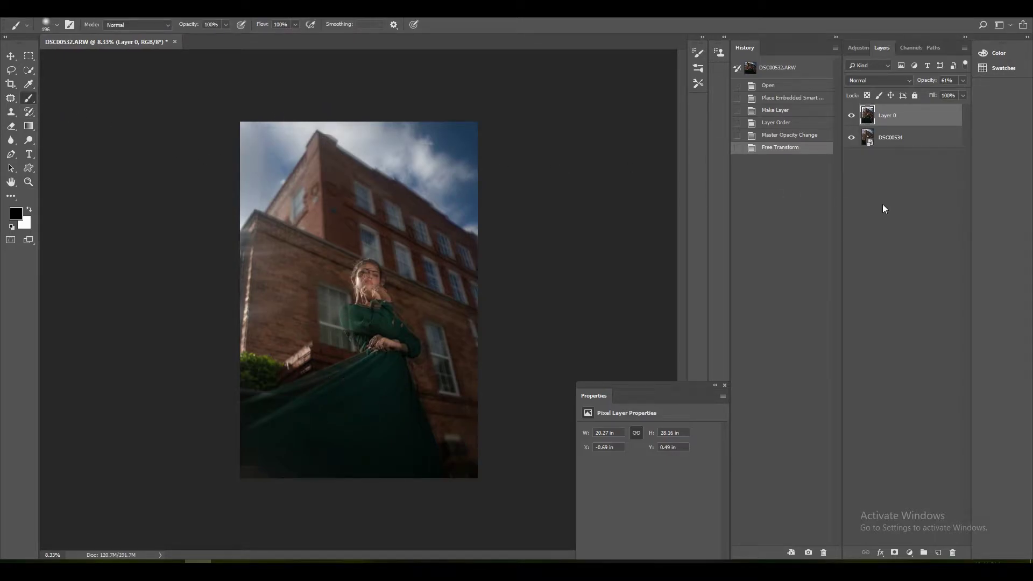
left_click(895, 553)
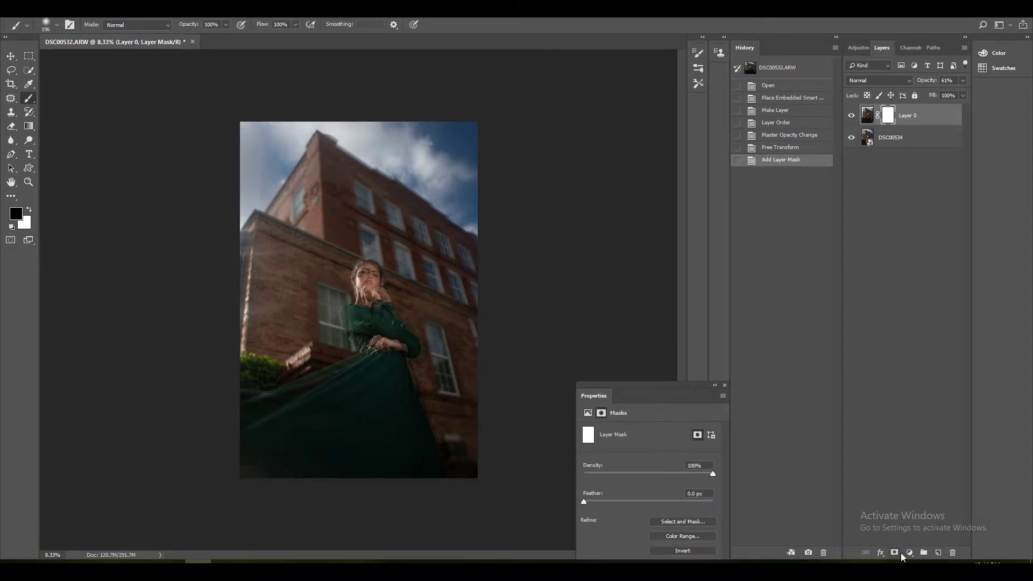
right_click(366, 173)
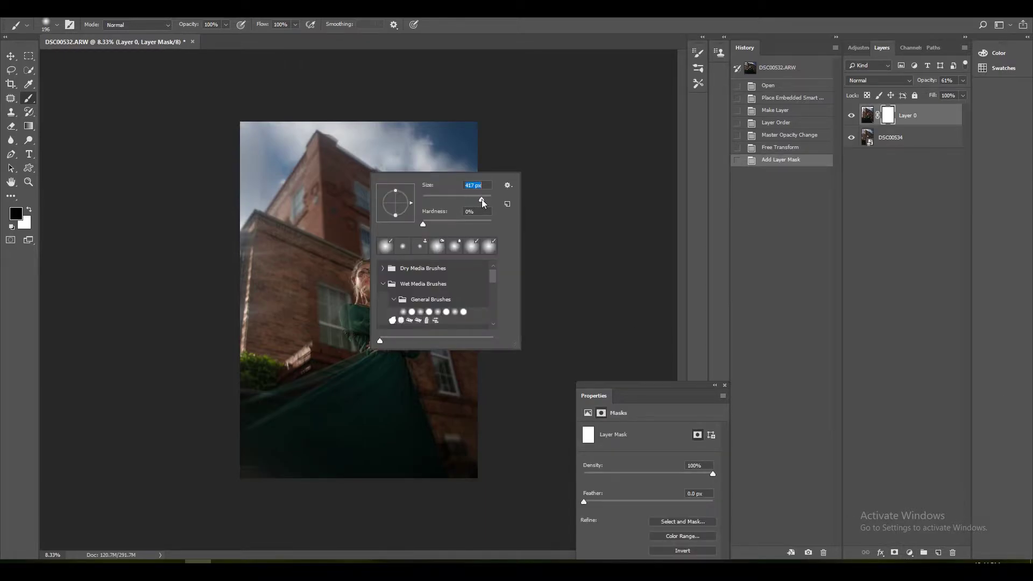
left_click_drag(482, 199, 485, 200)
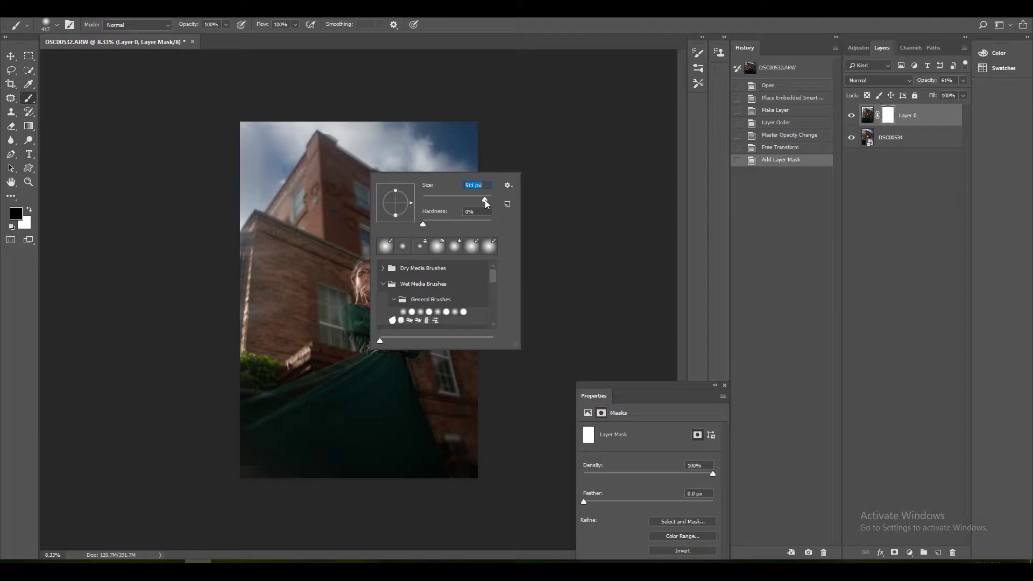
left_click(292, 164)
Mask out Layer 0's sky and upper building in black with a brush of about 1811 px, and set the layer's opacity to 100%
right_click(410, 210)
left_click_drag(526, 238, 531, 238)
mouse_move(331, 176)
left_mouse_down()
mouse_move(305, 190)
mouse_move(363, 136)
mouse_move(464, 217)
mouse_move(405, 199)
mouse_move(416, 134)
mouse_move(282, 268)
left_mouse_up()
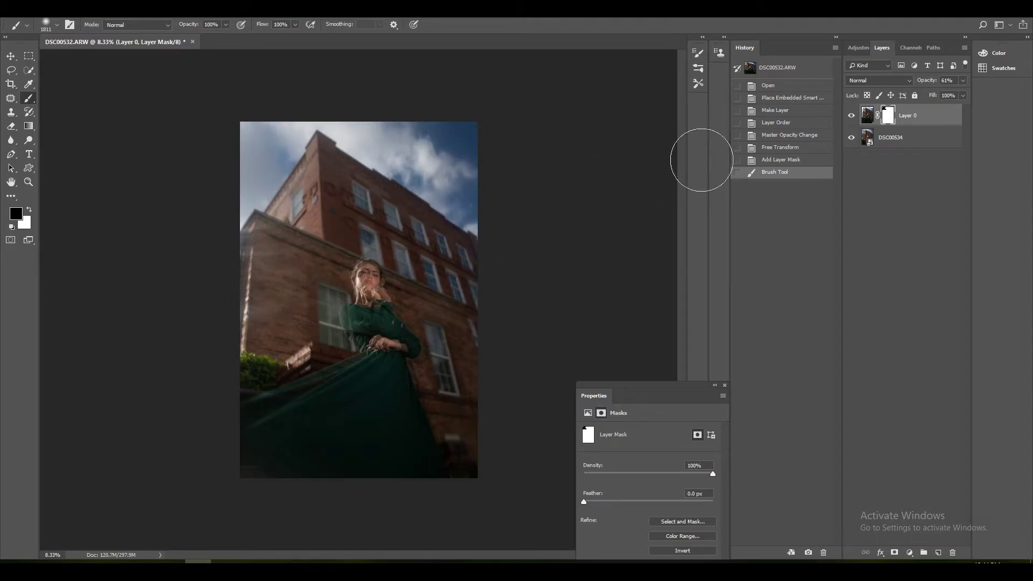
left_click(963, 80)
left_click_drag(943, 93, 967, 93)
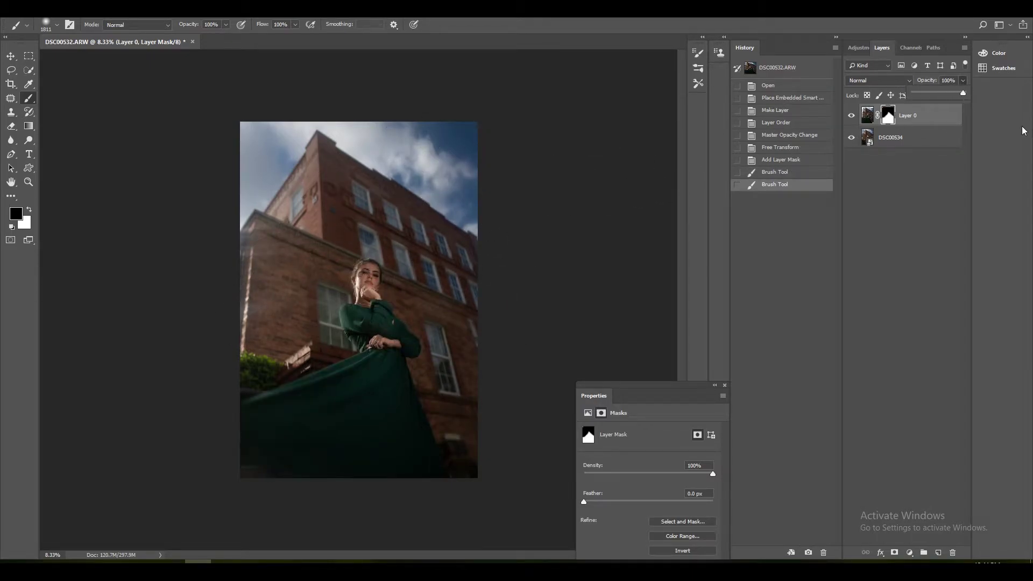
Paint black on Layer 0's mask along the brick wall at the photo's left edge to blend the seam
left_click(28, 183)
left_click(402, 289)
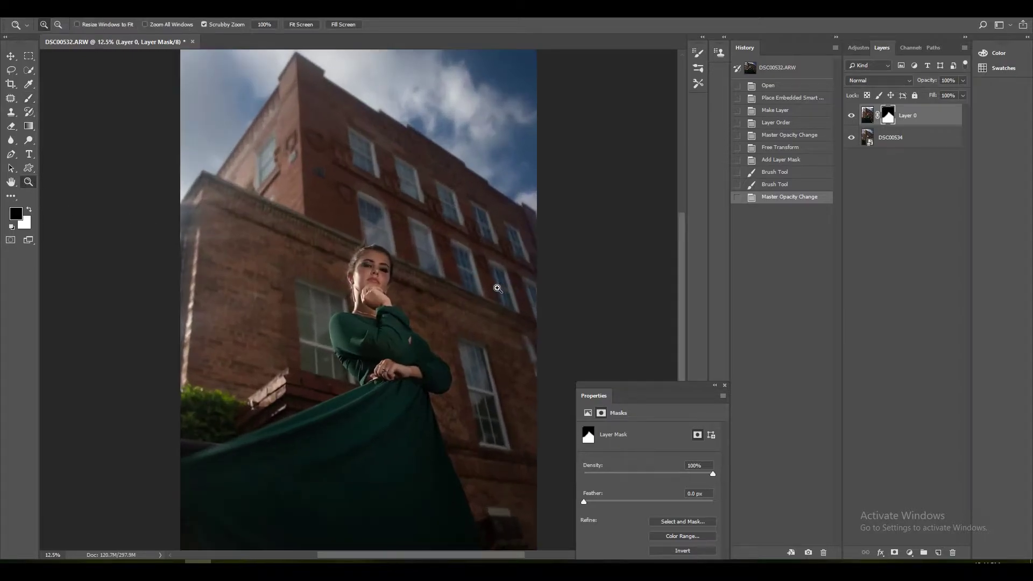
left_click(28, 98)
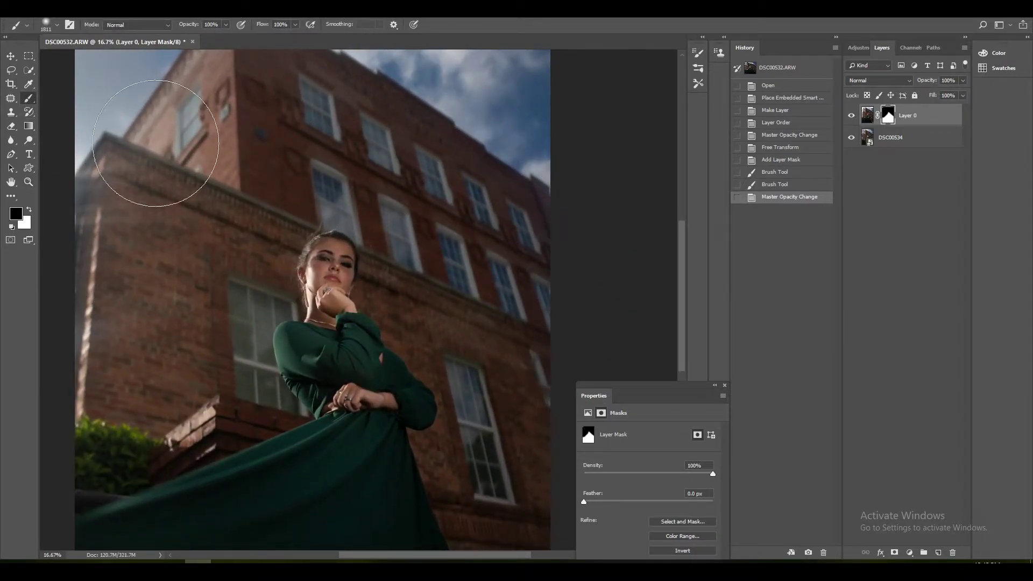
left_click_drag(129, 216, 119, 213)
scroll(120, 209, "down", 5)
mouse_move(133, 167)
left_mouse_down()
mouse_move(92, 212)
mouse_move(148, 209)
left_mouse_up()
scroll(161, 218, "down", 7)
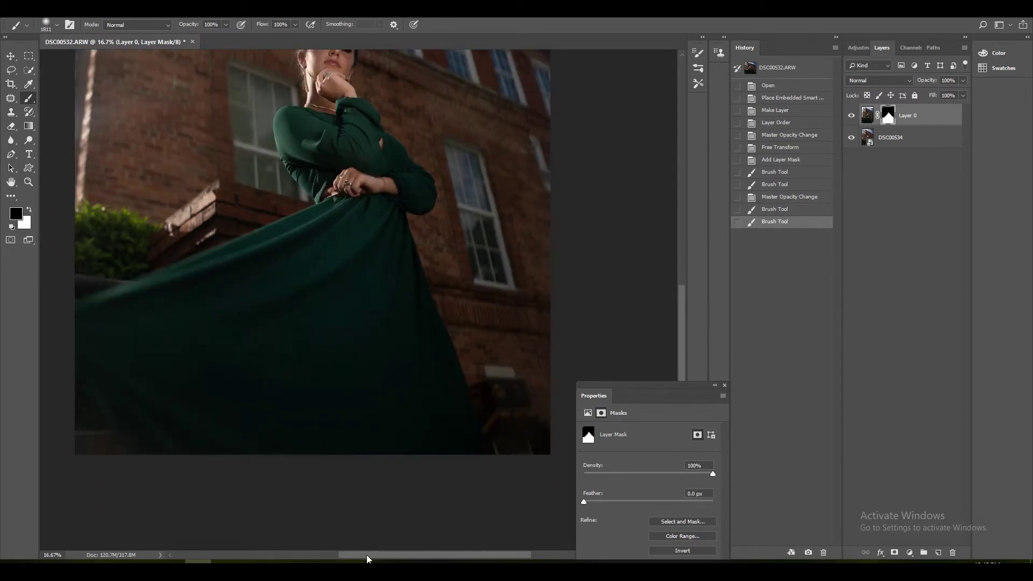
Examine the blended composite from the dress to the roofline, including a close-up at 100% above the woman's head
left_click_drag(367, 560, 352, 558)
scroll(315, 345, "up", 5)
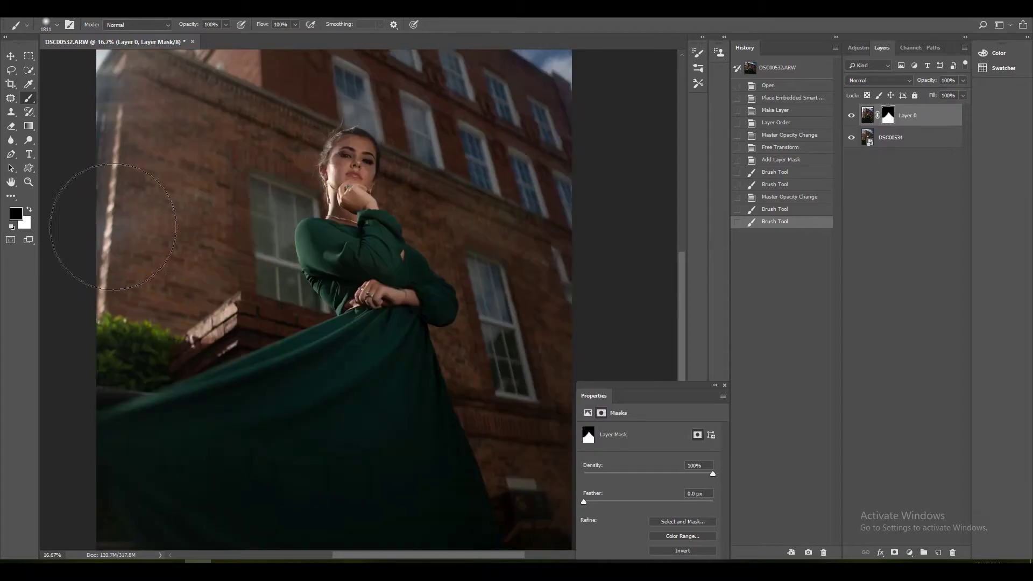
scroll(107, 232, "up", 4)
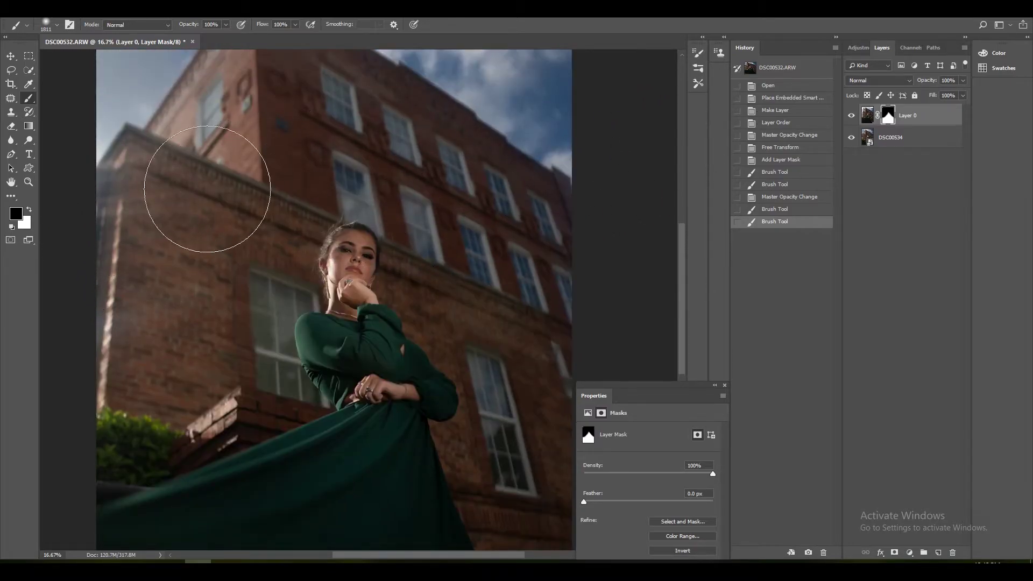
scroll(505, 311, "down", 4)
scroll(438, 369, "up", 8)
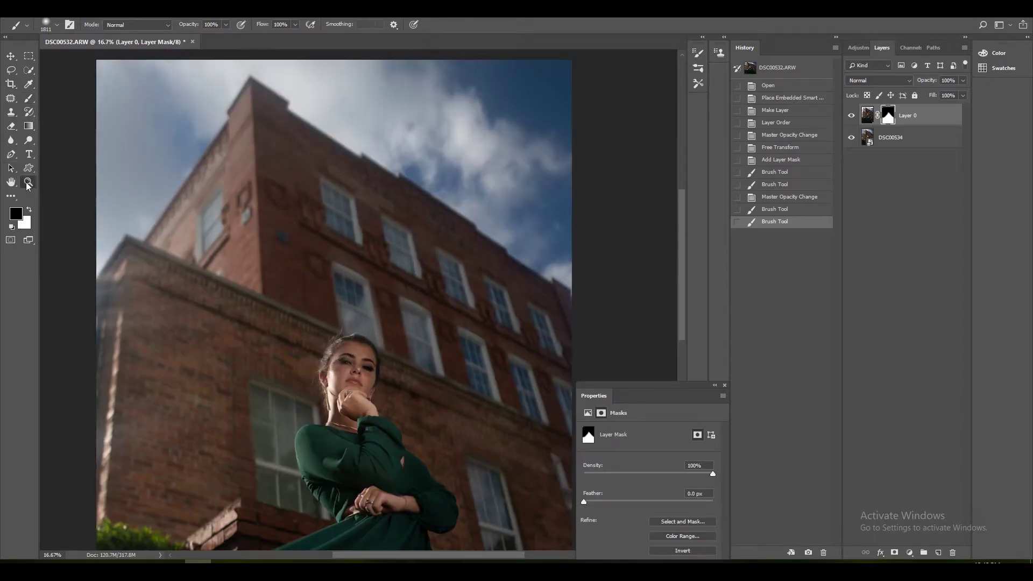
left_click(28, 182)
right_click(269, 188)
left_click(281, 202)
right_click(668, 189)
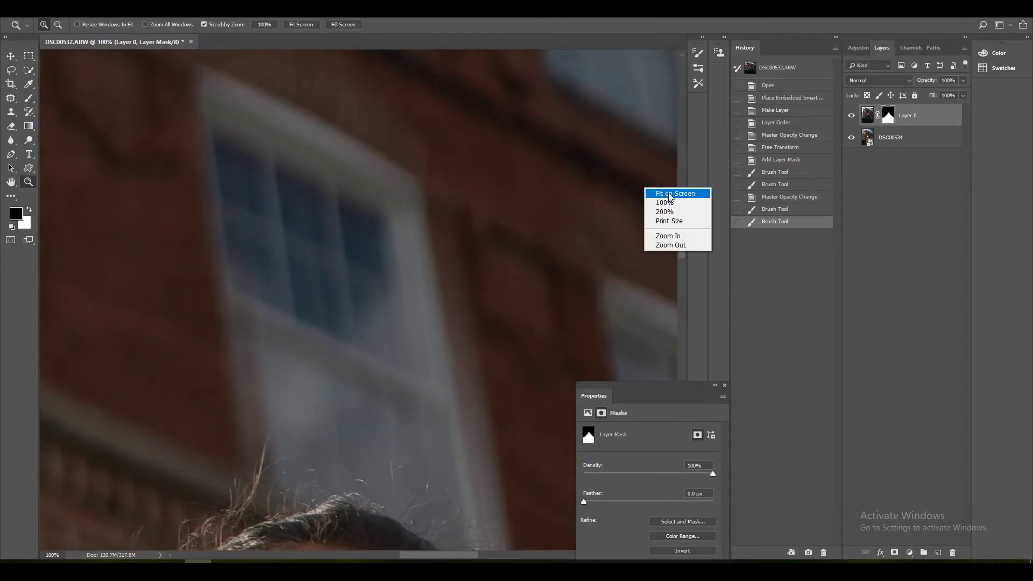
left_click(669, 194)
Merge the two layers and compare the merged result with the original photo through the history states
right_click(878, 121)
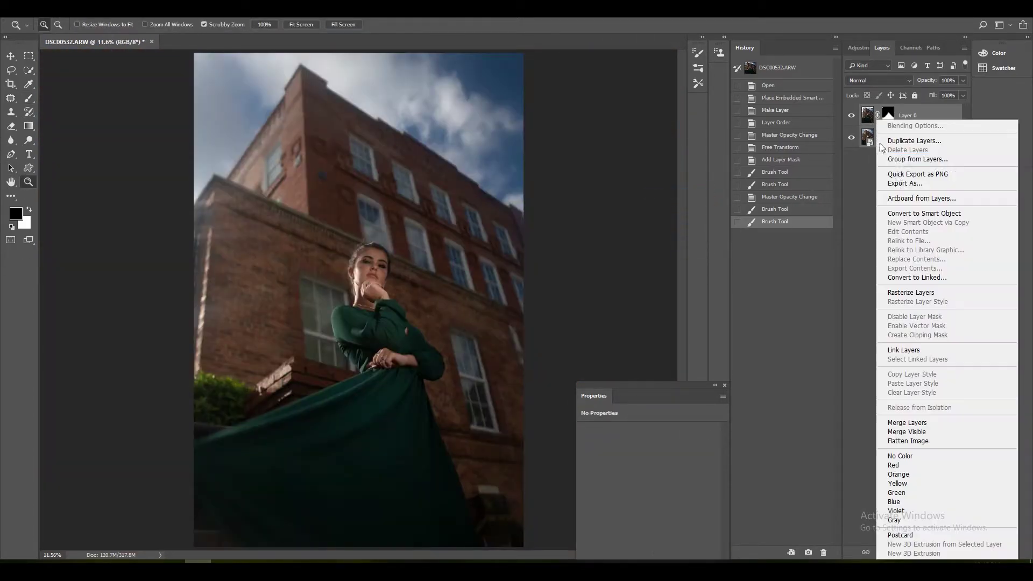
left_click(964, 422)
left_click(770, 68)
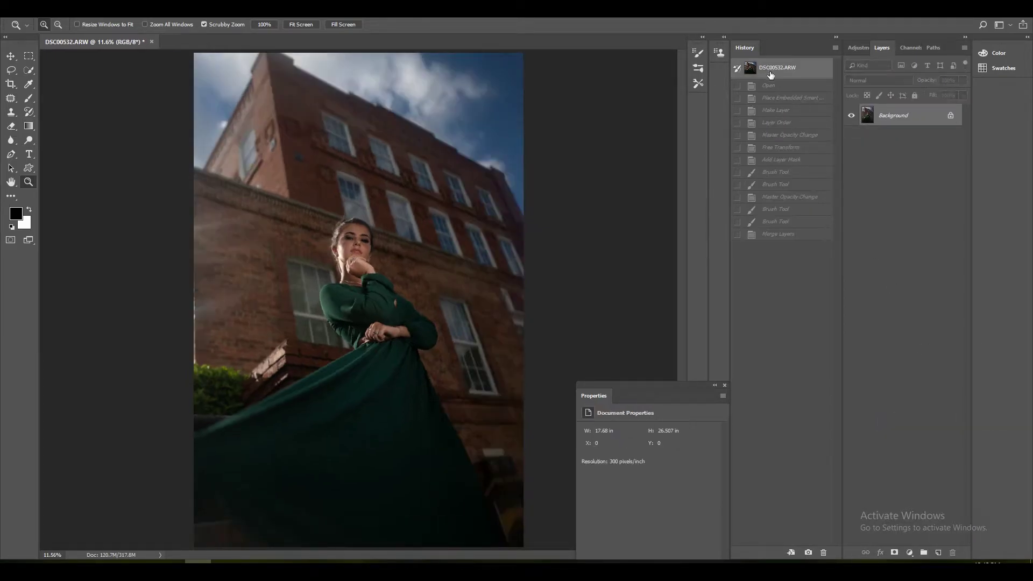
left_click(775, 235)
right_click(395, 205)
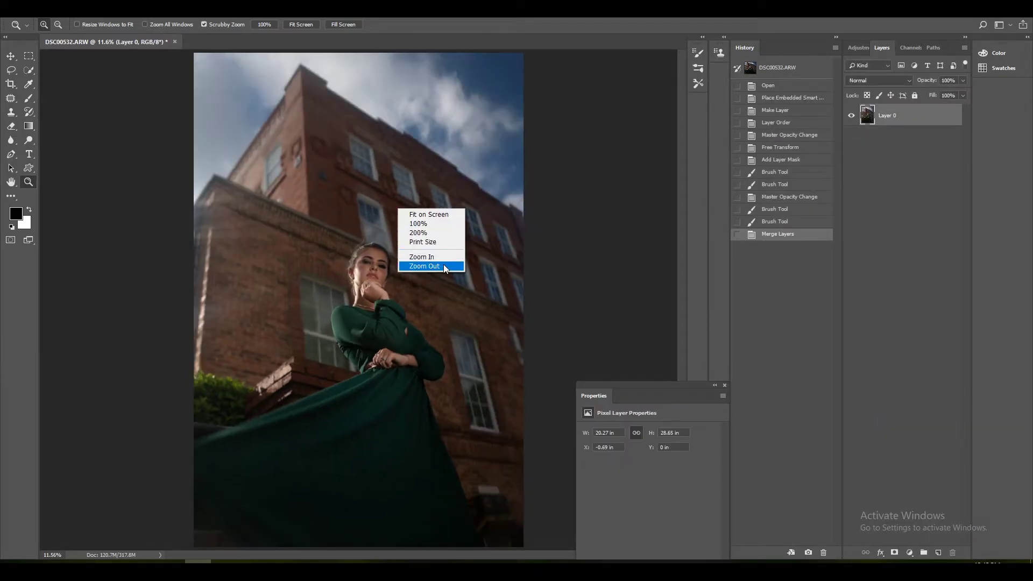
left_click(458, 263)
left_click(783, 69)
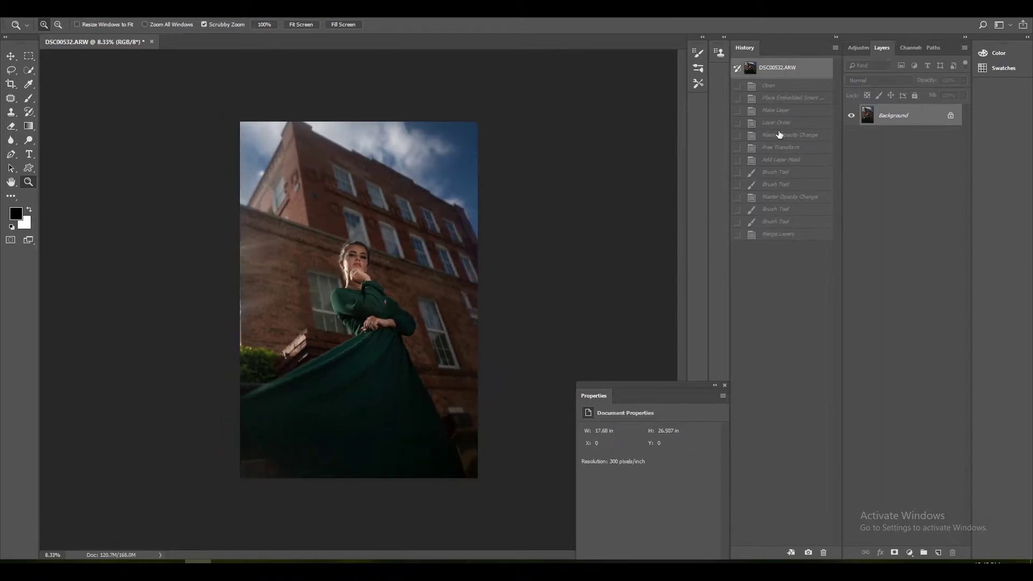
left_click(768, 236)
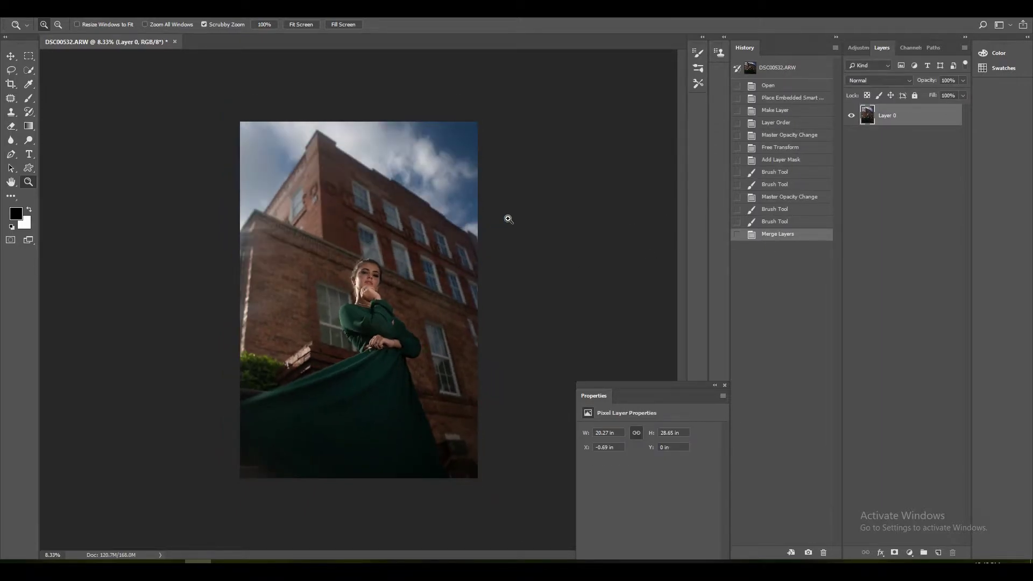
Clone clean dress fabric over the photo's lower-left corner using a Clone Stamp of about 464 px
left_click(372, 317)
scroll(345, 343, "down", 3)
left_click(232, 404)
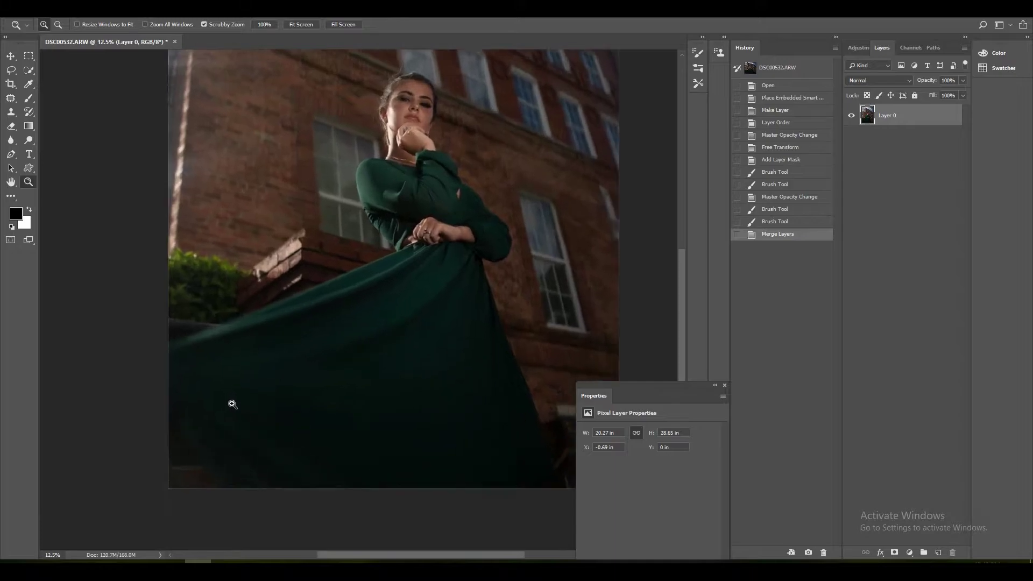
key("s")
right_click(276, 395)
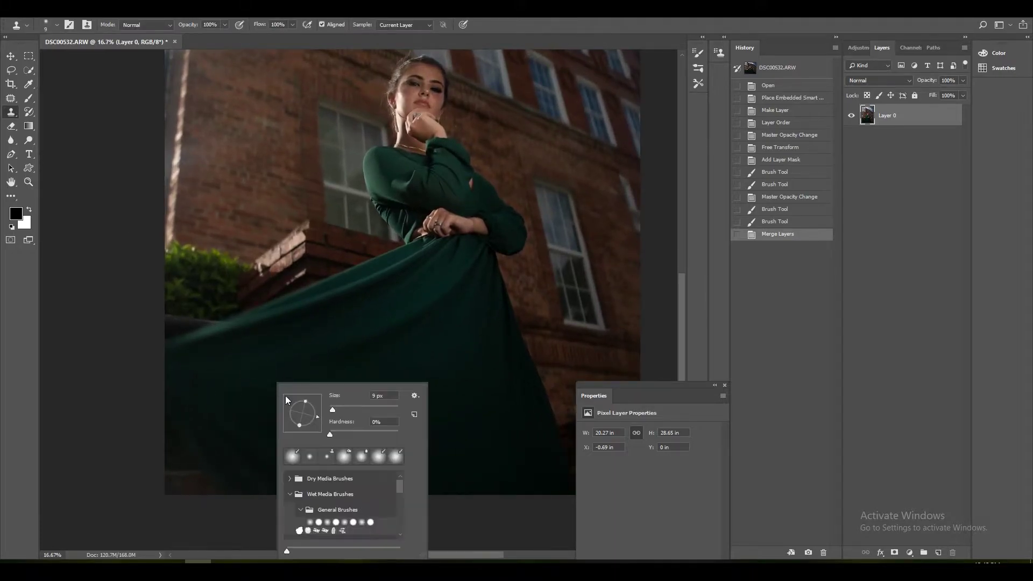
left_click(389, 407)
left_click(390, 409)
left_click(201, 396)
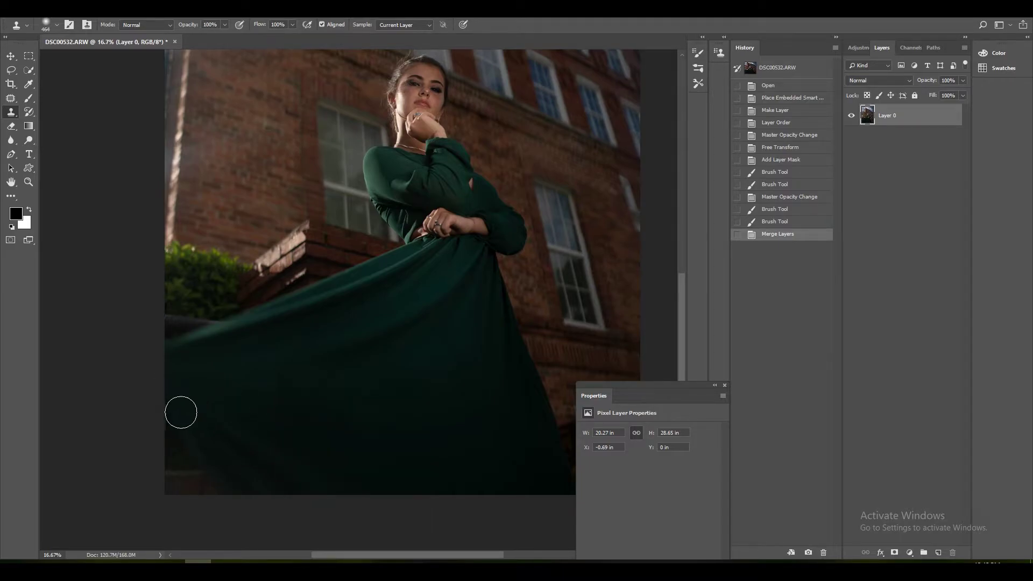
mouse_move(204, 472)
left_mouse_down()
mouse_move(161, 443)
mouse_move(168, 495)
mouse_move(173, 477)
mouse_move(186, 477)
mouse_move(166, 489)
mouse_move(173, 484)
left_mouse_up()
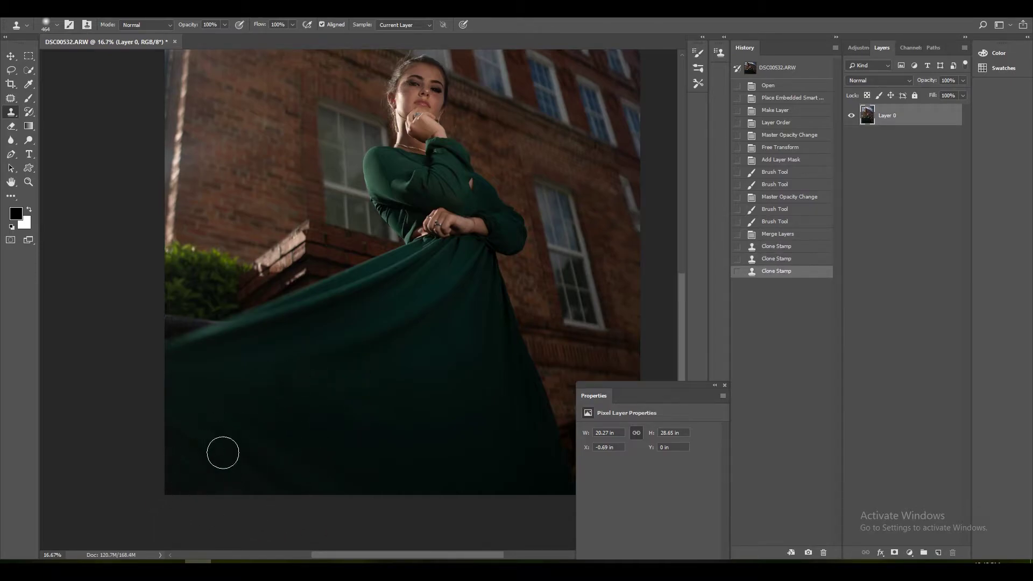
Duplicate Layer 0, set the copy's opacity to 72%, and rotate it about -18° to extend the dress on the right side
left_click_drag(386, 554, 414, 553)
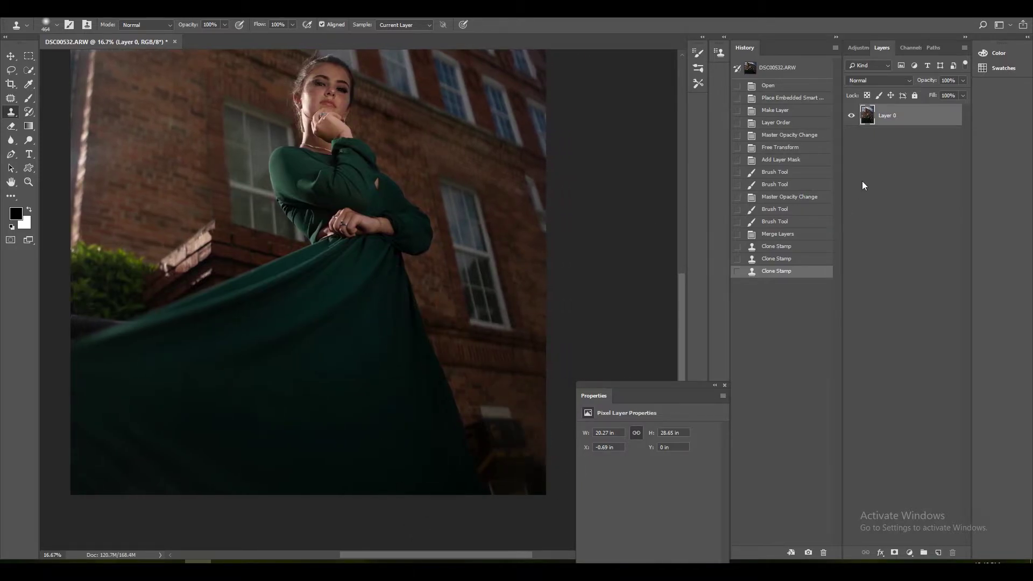
key("ctrl+j")
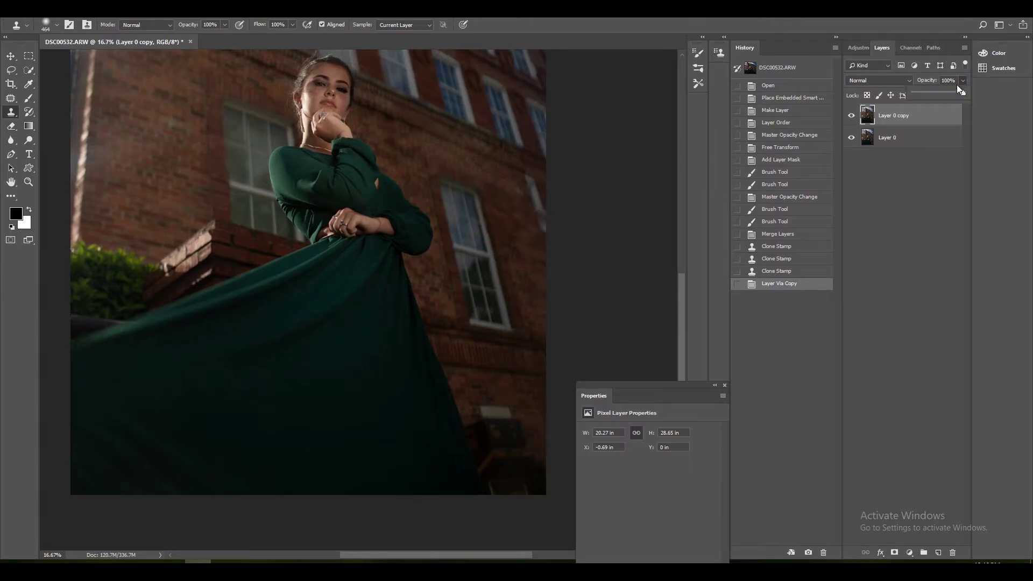
left_click_drag(949, 92, 949, 92)
key("ctrl+t")
left_click_drag(643, 223, 645, 120)
left_click_drag(533, 152, 510, 180)
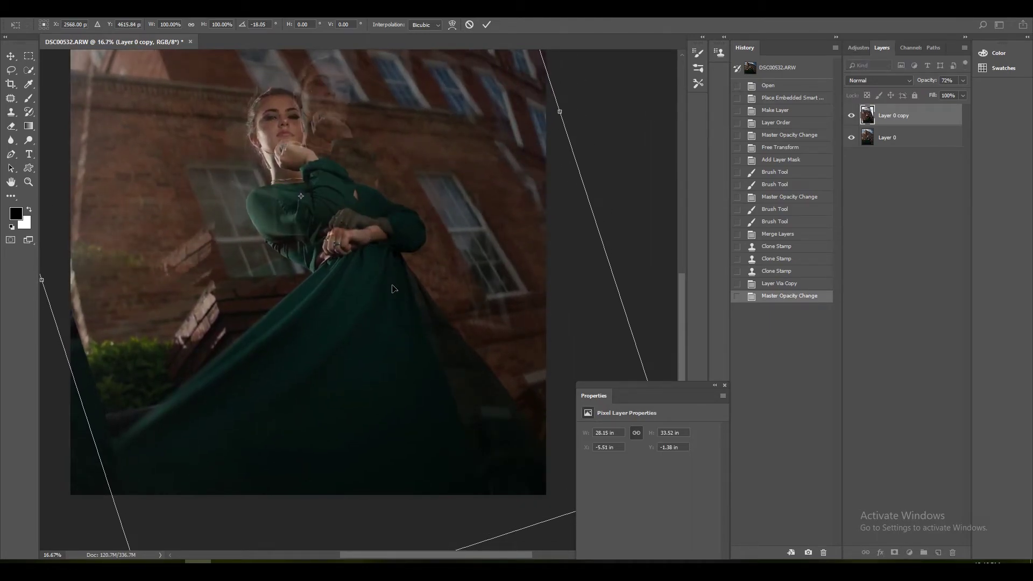
left_click(486, 24)
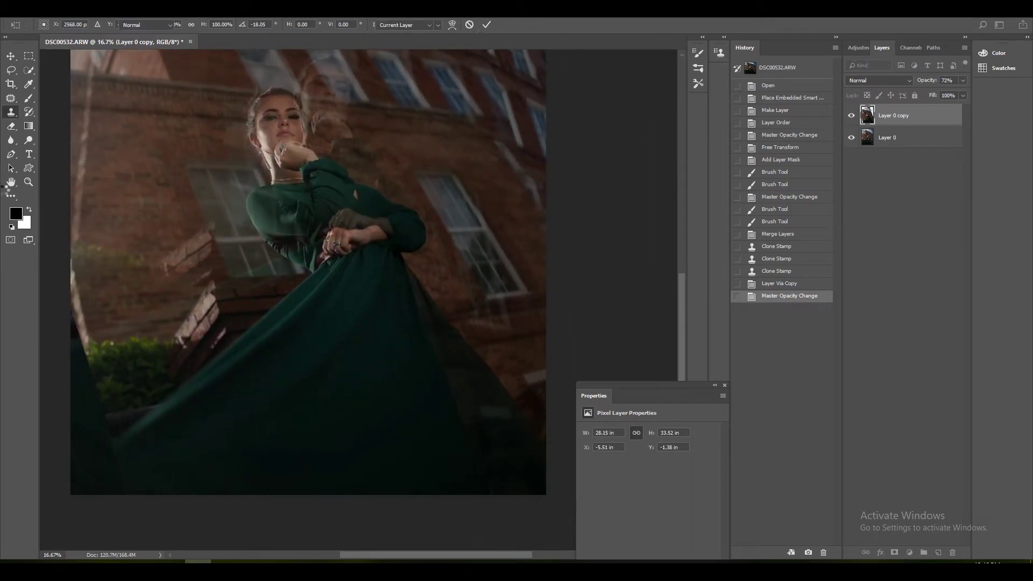
Apply the rotation, add a layer mask to Layer 0 copy, and hide all but the right-hand dress extension with an 1811 px black brush
left_click(28, 183)
right_click(152, 175)
left_click(173, 181)
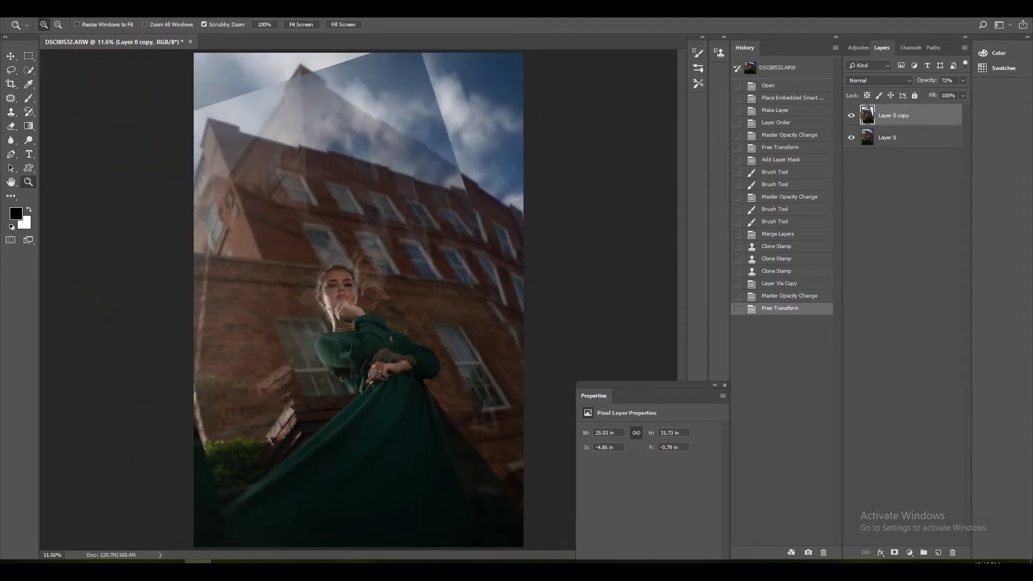
left_click(895, 554)
left_click(28, 98)
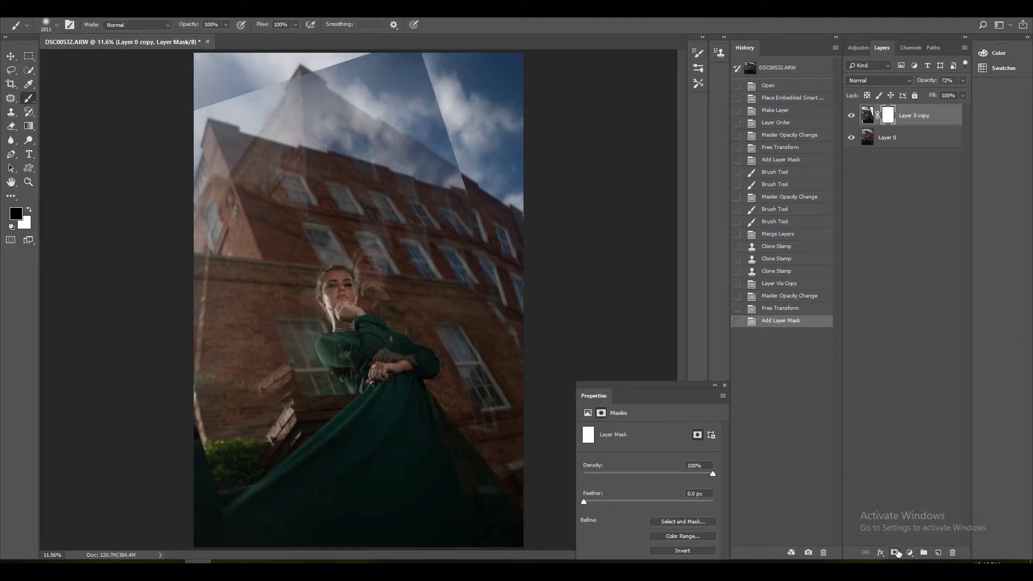
mouse_move(157, 138)
left_mouse_down()
mouse_move(316, 102)
mouse_move(231, 106)
mouse_move(438, 95)
mouse_move(309, 151)
mouse_move(366, 61)
mouse_move(460, 170)
mouse_move(284, 192)
mouse_move(194, 260)
left_mouse_up()
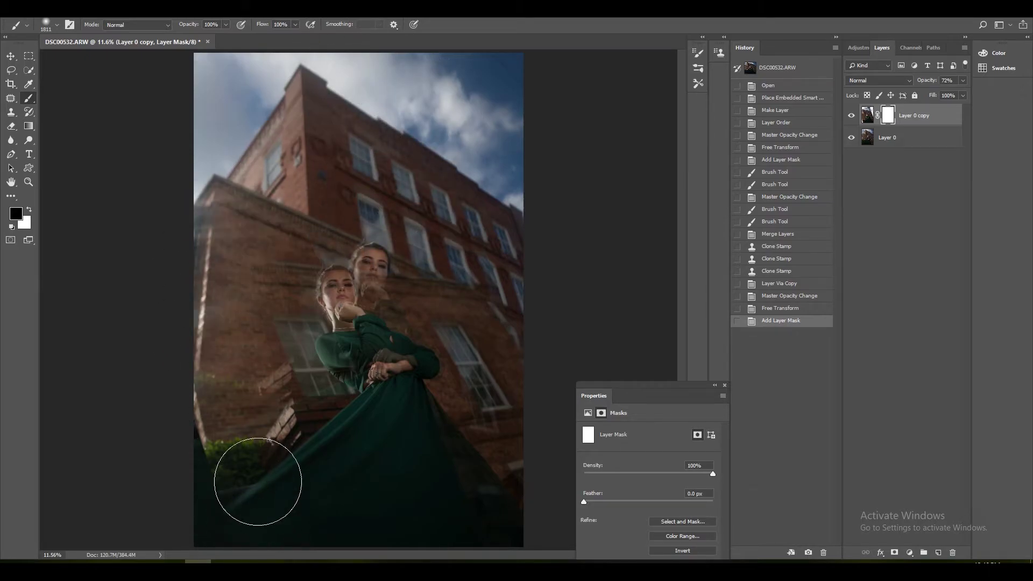
left_click_drag(255, 492, 258, 495)
Refine the mask along the dress's right edge with a smaller black brush and set Layer 0 copy's opacity to 100%
key("z")
left_click_drag(503, 507, 502, 493)
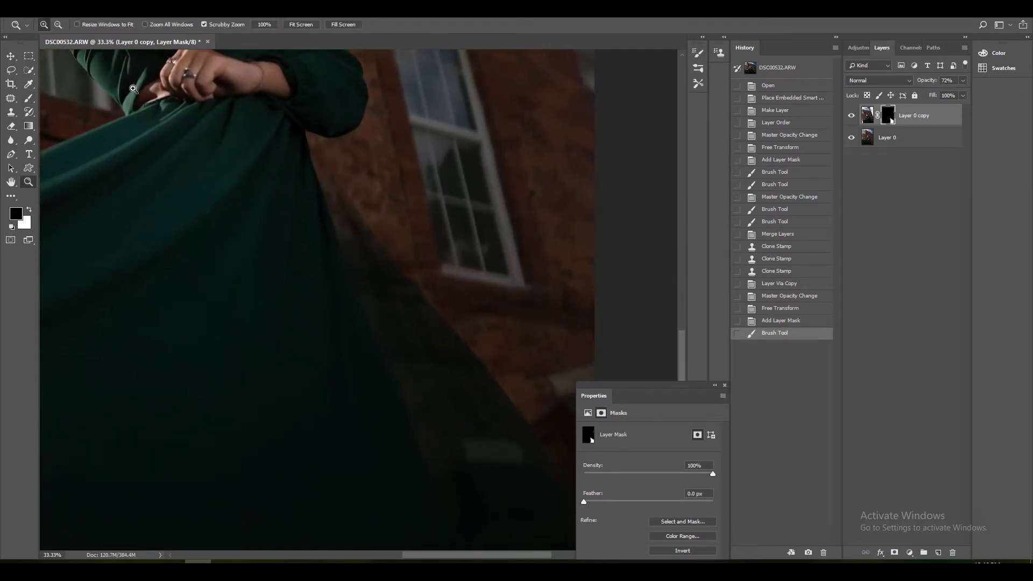
key("b")
scroll(472, 300, "down", 1)
right_click(493, 264)
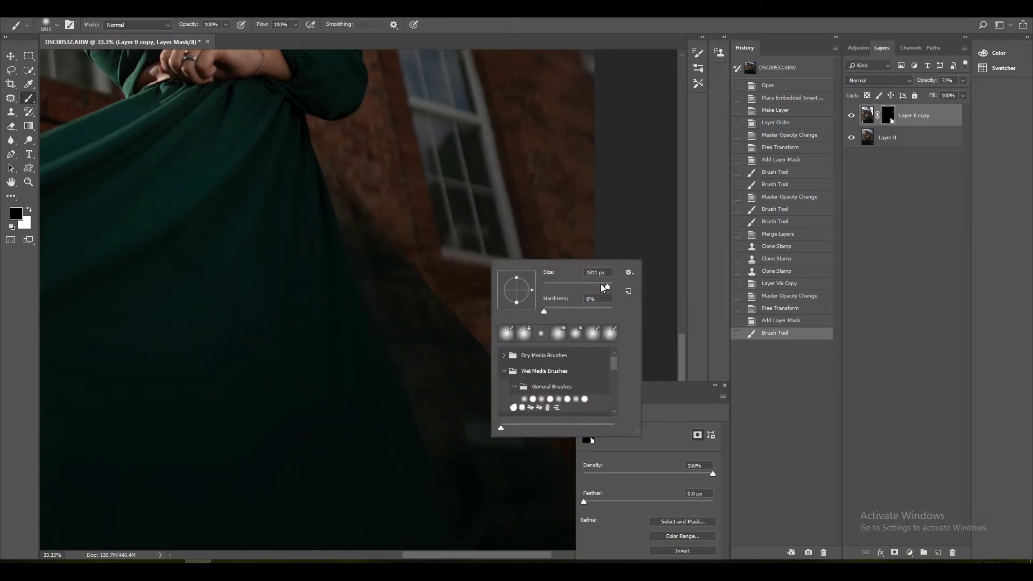
key("Return")
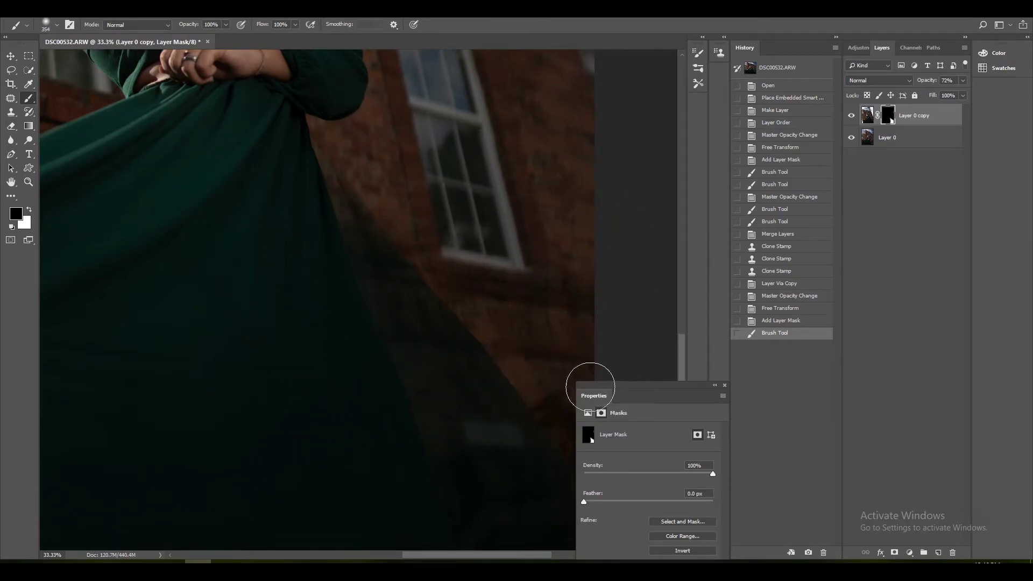
mouse_move(501, 288)
left_mouse_down()
mouse_move(577, 411)
mouse_move(664, 508)
left_mouse_up()
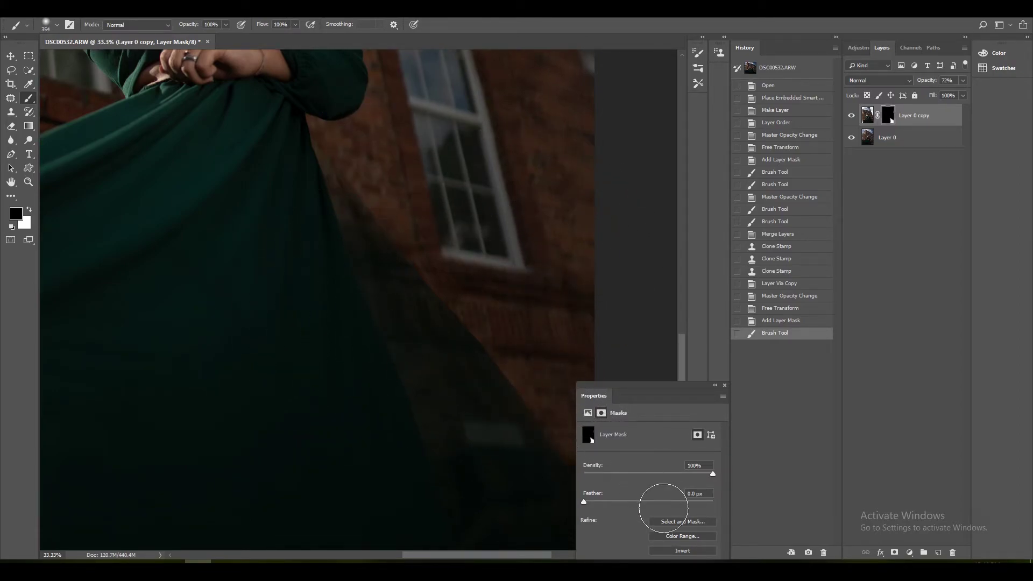
left_click_drag(646, 385, 803, 418)
left_click(962, 81)
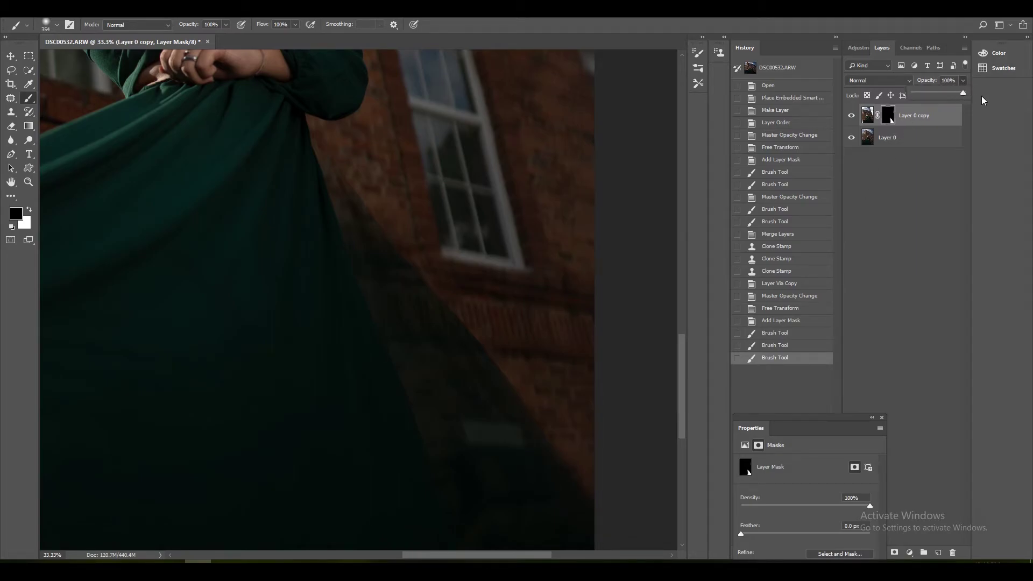
left_click(963, 93)
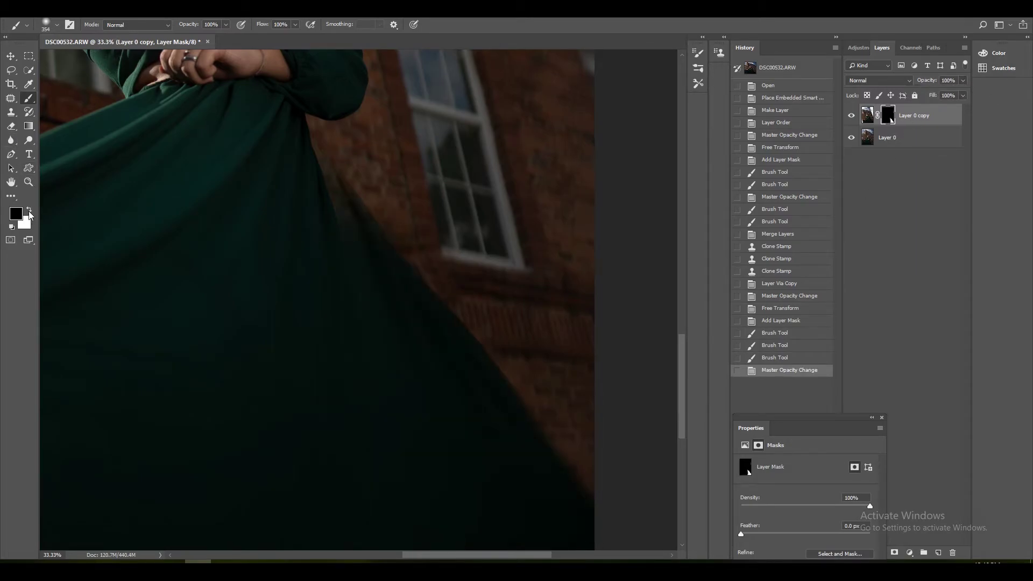
Paint white on the mask with a 168 px brush to smooth the dress's right edge, restoring black as the foreground color
left_click(30, 211)
right_click(396, 358)
left_click_drag(487, 382, 493, 381)
key("Return")
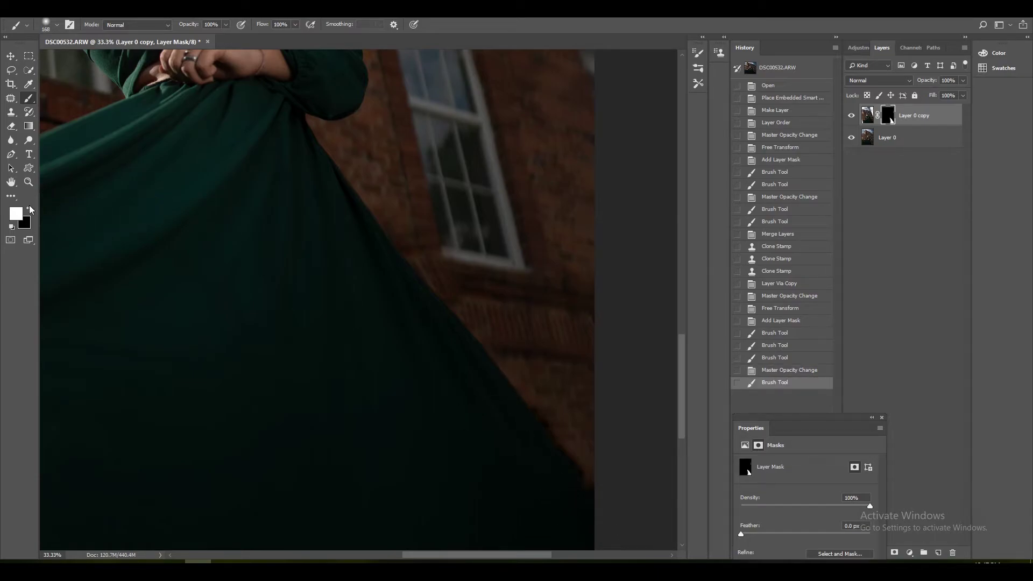
left_click(29, 210)
Merge Layer 0 copy with Layer 0 and compare the dress extension with the original photo through the history states
left_click(34, 186)
right_click(155, 200)
left_click(172, 204)
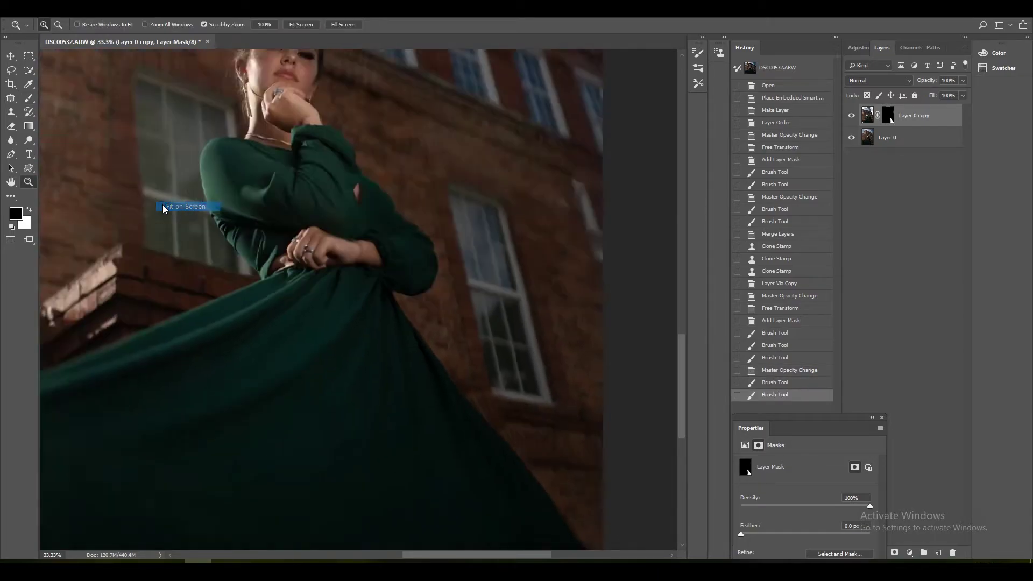
left_click(897, 141, "shift")
right_click(894, 134)
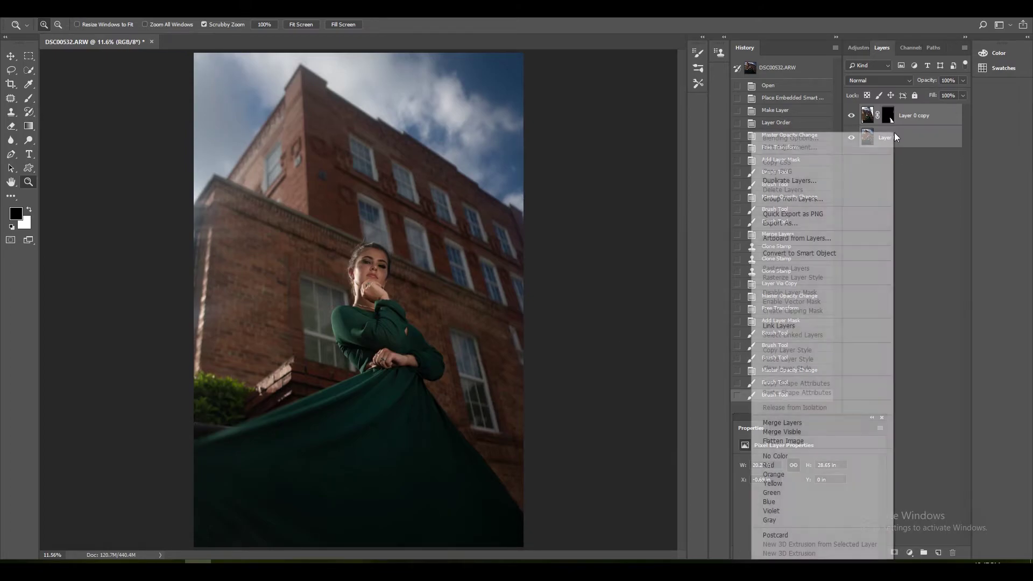
left_click(807, 421)
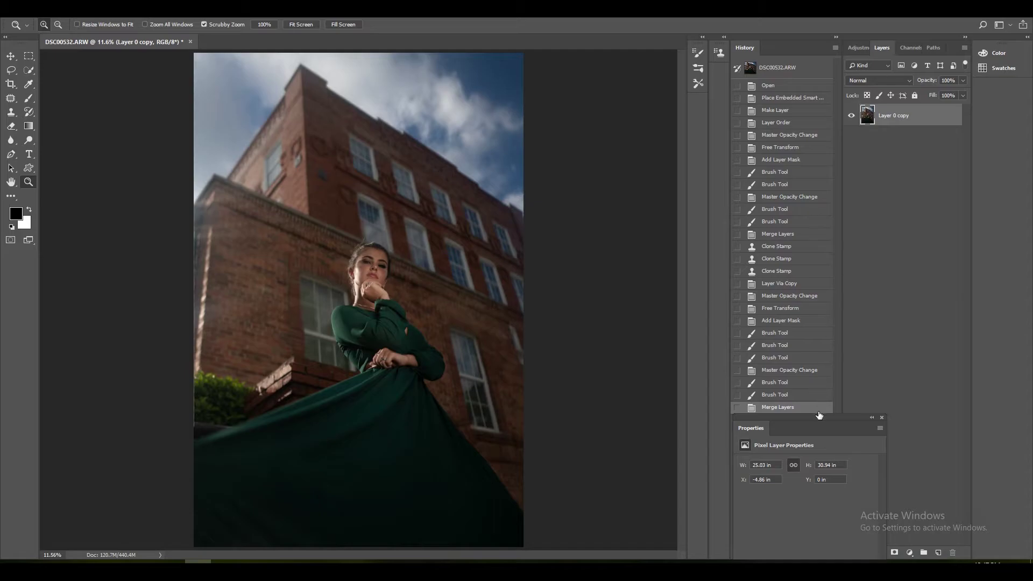
left_click_drag(818, 415, 827, 455)
left_click(768, 69)
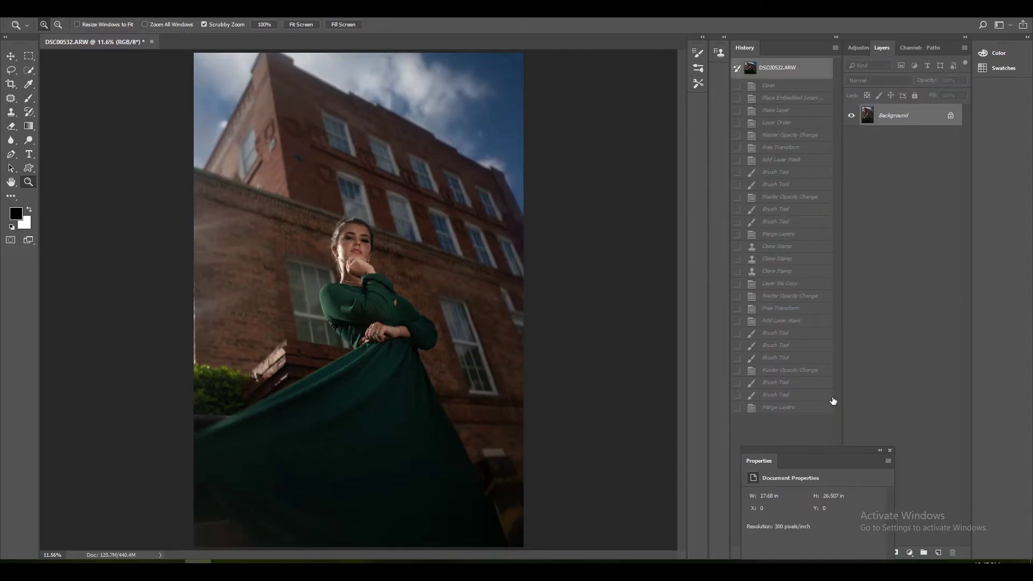
left_click(785, 409)
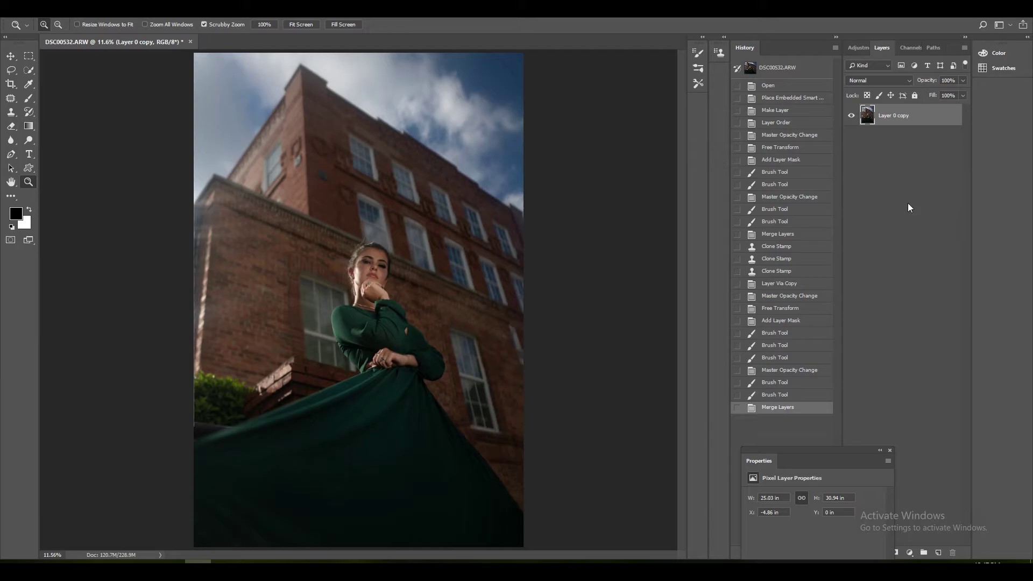
Clone each eye's catchlight to a second spot on the lower iris using a 12 px Clone Stamp
left_click_drag(382, 291, 304, 213)
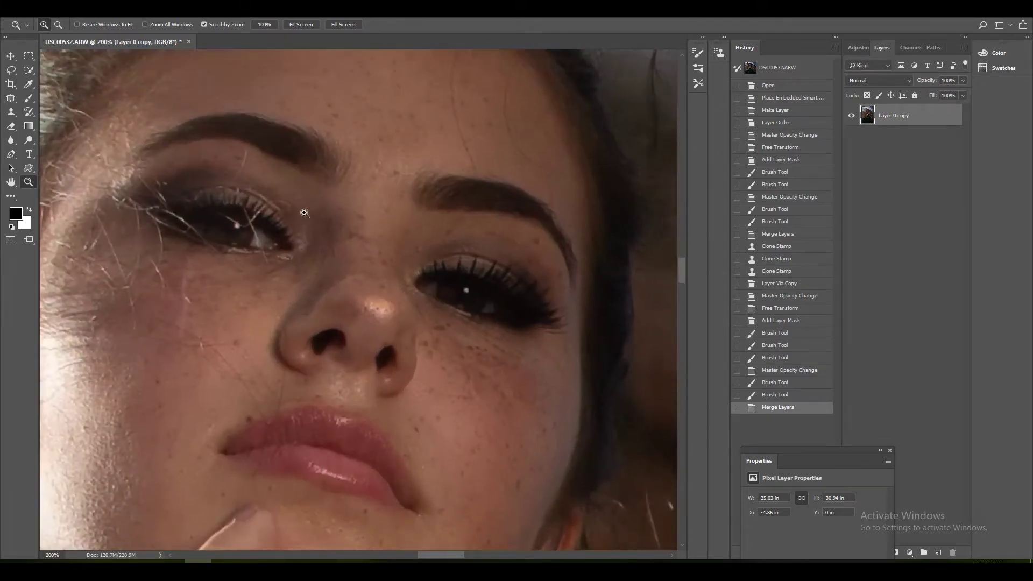
left_click(10, 112)
right_click(457, 312)
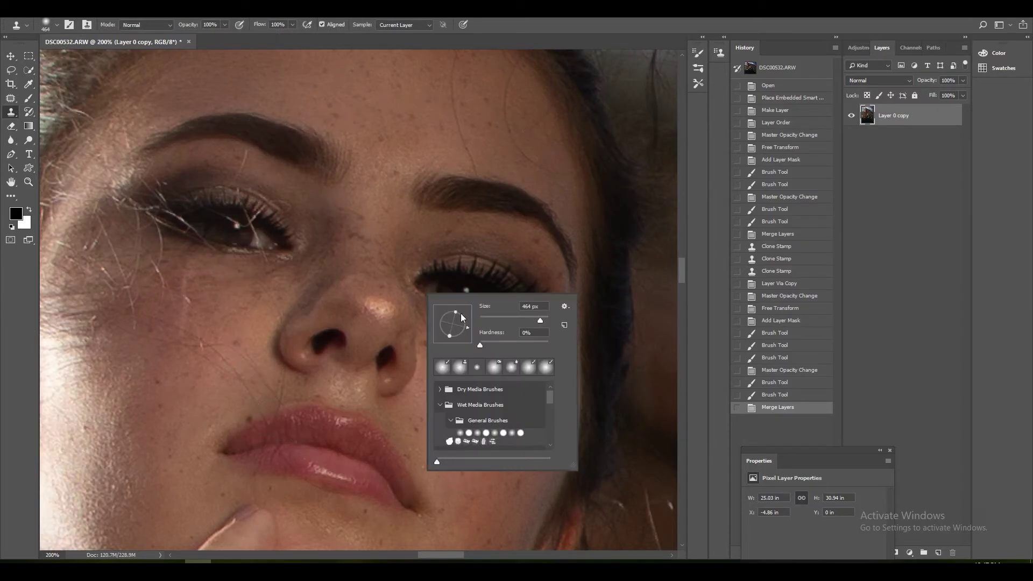
left_click(236, 225, "alt")
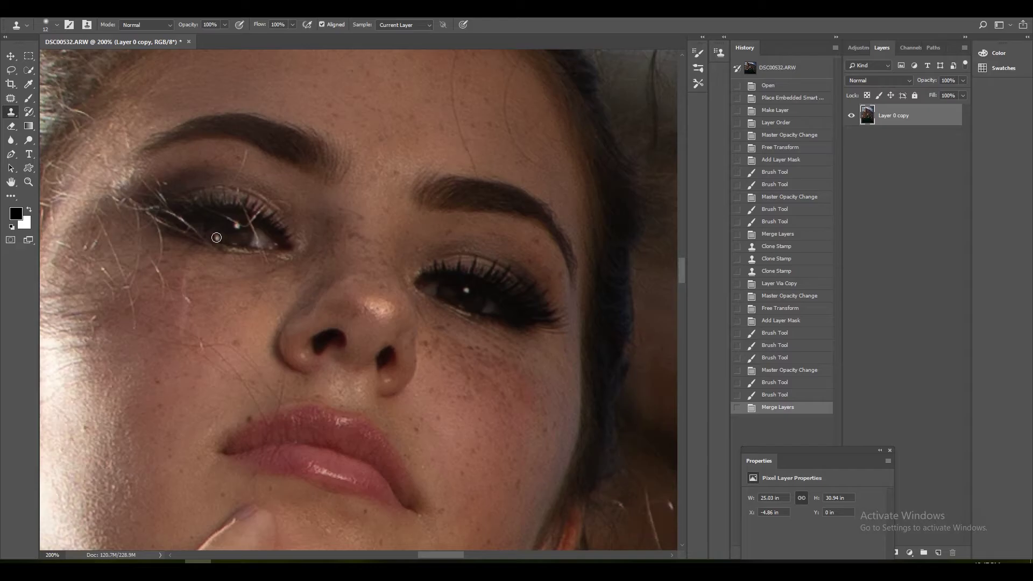
left_click(216, 237)
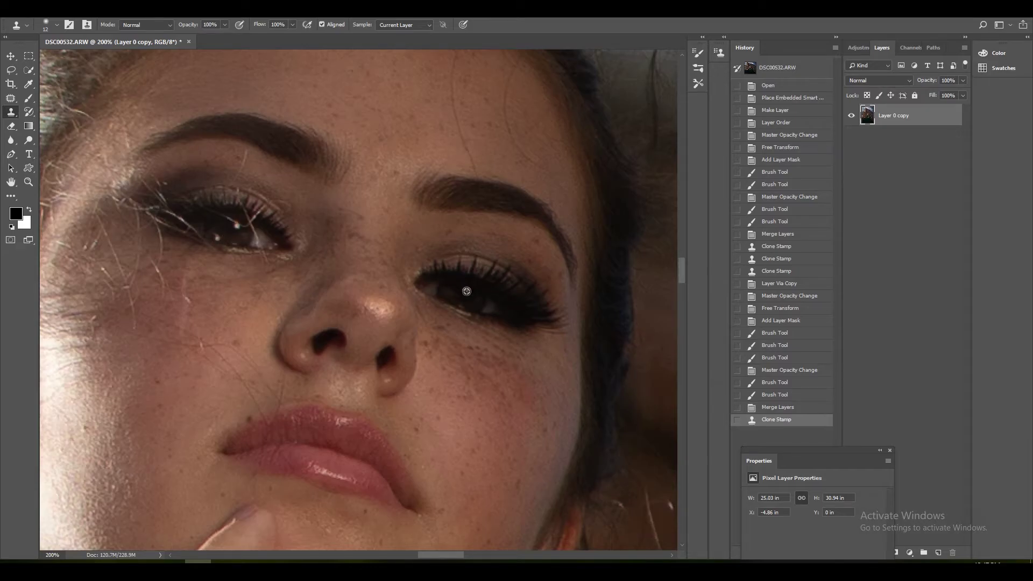
left_click(451, 302)
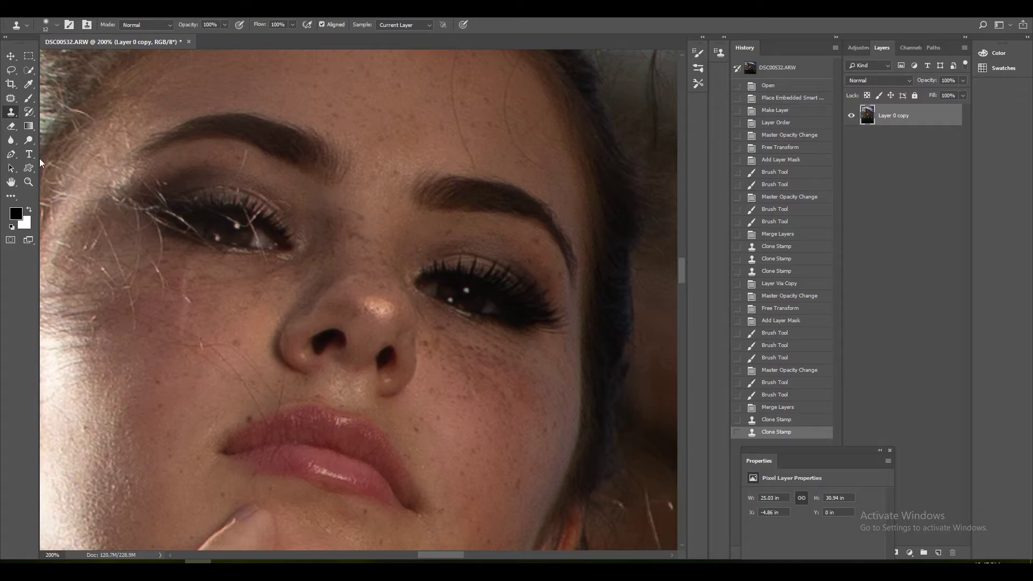
Create a new layer named D in Overlay mode, filled with the 50% gray neutral color
left_click(31, 176)
key("ctrl+shift+n")
type("D")
left_click(466, 210)
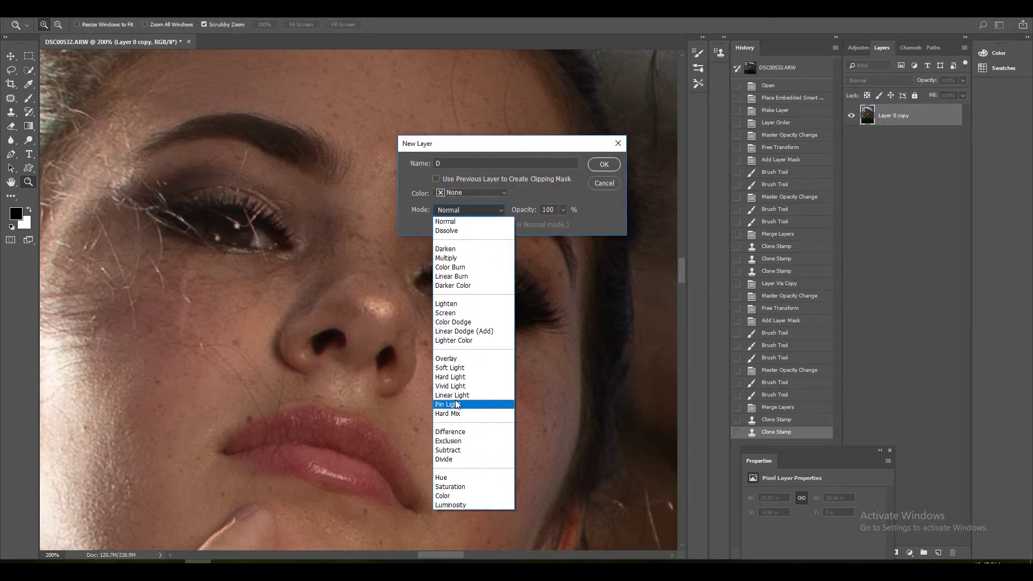
left_click(462, 359)
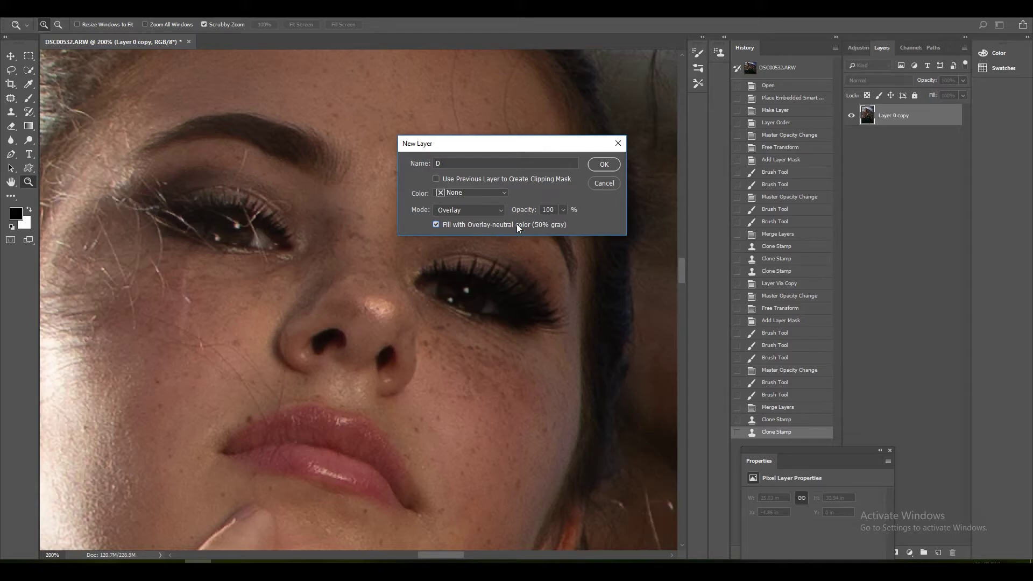
left_click(599, 163)
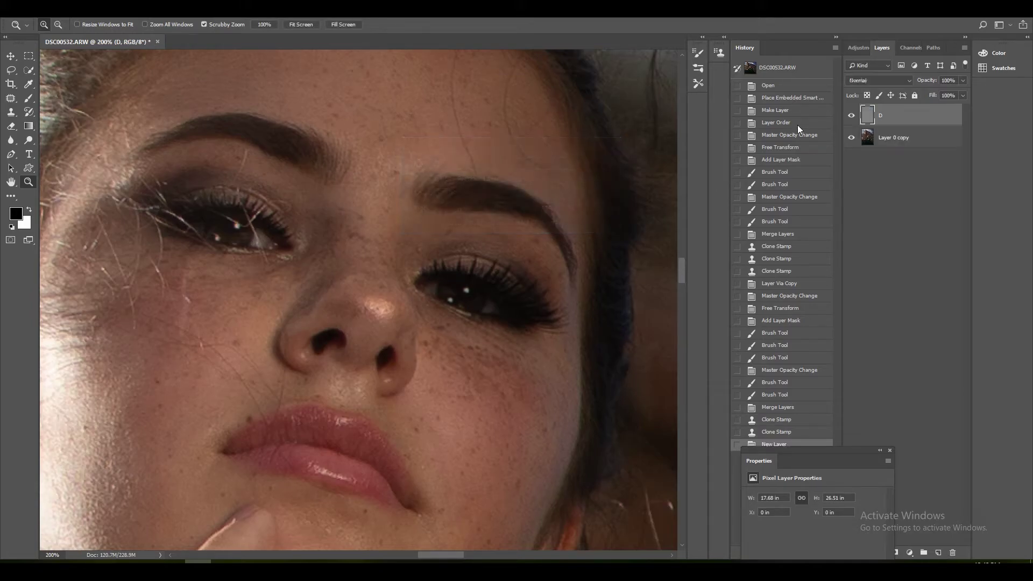
Brighten the catchlights in both eyes on layer D with a 12 px Dodge tool set to Midtones at 4% exposure
left_click(29, 140)
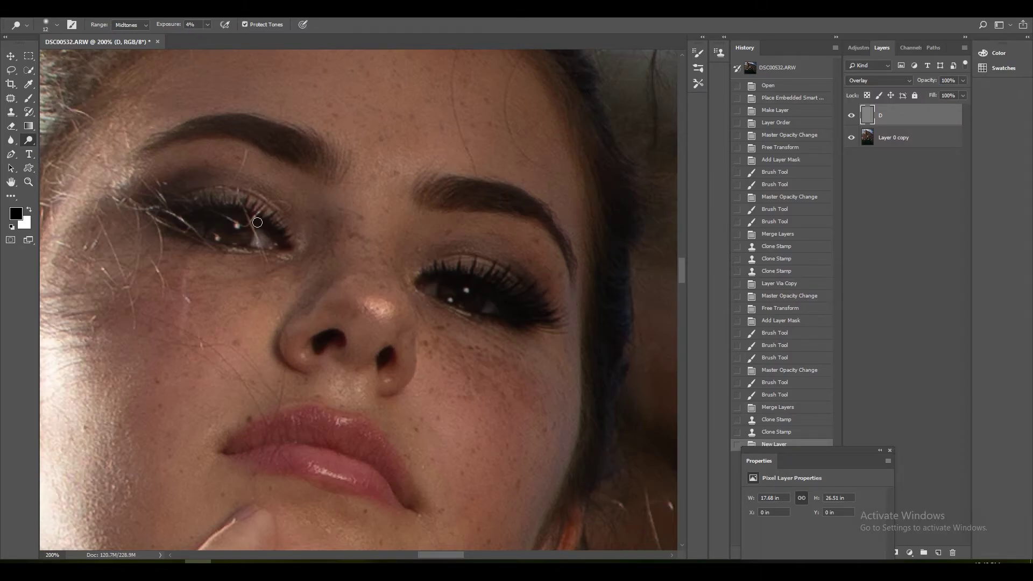
left_click(235, 225)
left_click(235, 225)
left_click(221, 237)
left_click(467, 291)
left_click(468, 291)
left_click(467, 290)
left_click(467, 290)
left_click(467, 290)
left_click(467, 290)
left_click(468, 291)
left_click(467, 291)
left_click(467, 291)
left_click(468, 290)
Dodge the eyelids, the skin around the brows and the nose highlight on layer D, with brush sizes from 18 to 59 px
right_click(480, 316)
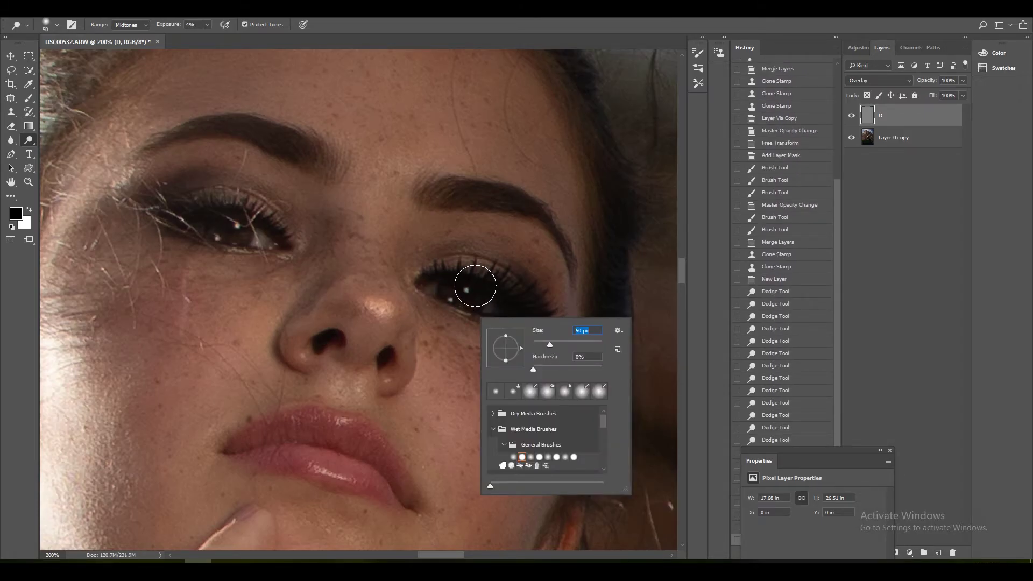
left_click(450, 255)
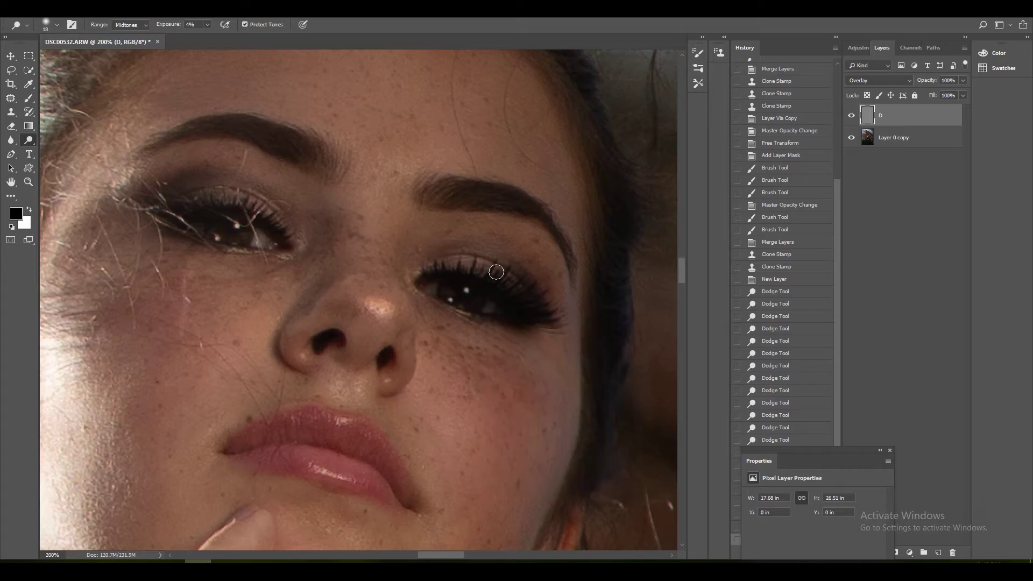
left_click(297, 223)
mouse_move(297, 223)
left_mouse_down()
mouse_move(216, 185)
mouse_move(272, 201)
left_mouse_up()
right_click(256, 197)
left_click(245, 186)
mouse_move(150, 165)
left_mouse_down()
mouse_move(228, 166)
mouse_move(188, 149)
mouse_move(160, 159)
mouse_move(222, 152)
left_mouse_up()
mouse_move(506, 244)
left_mouse_down()
mouse_move(538, 254)
mouse_move(509, 240)
left_mouse_up()
mouse_move(368, 294)
left_mouse_down()
mouse_move(362, 270)
mouse_move(379, 291)
left_mouse_up()
left_click_drag(417, 174, 407, 173)
Dodge the highlights on the upper and lower lips with a 17 px brush
scroll(392, 349, "down", 2)
right_click(339, 381)
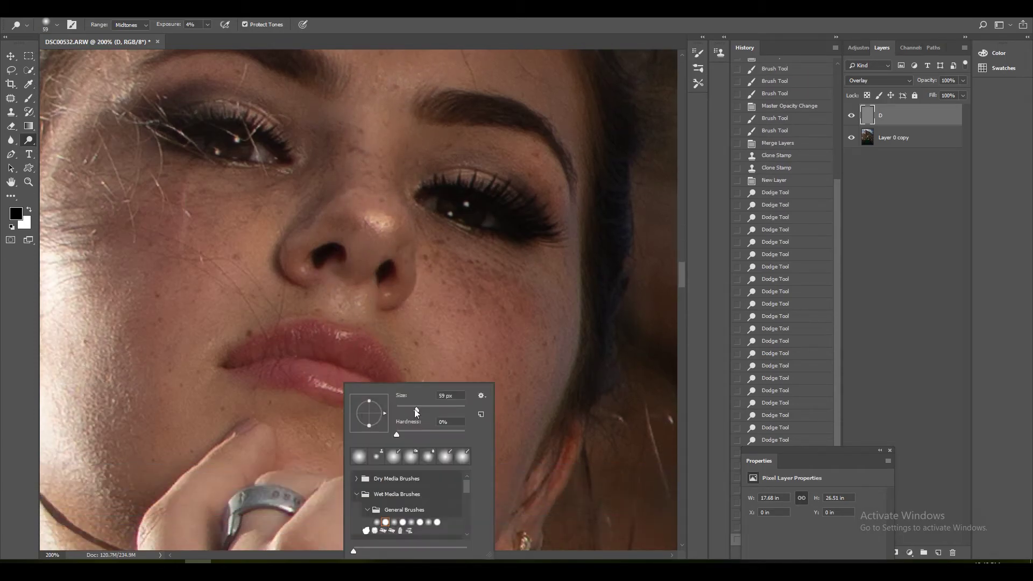
left_click(400, 408)
left_click_drag(311, 380, 354, 391)
mouse_move(333, 349)
left_mouse_down()
mouse_move(347, 336)
mouse_move(320, 323)
left_mouse_up()
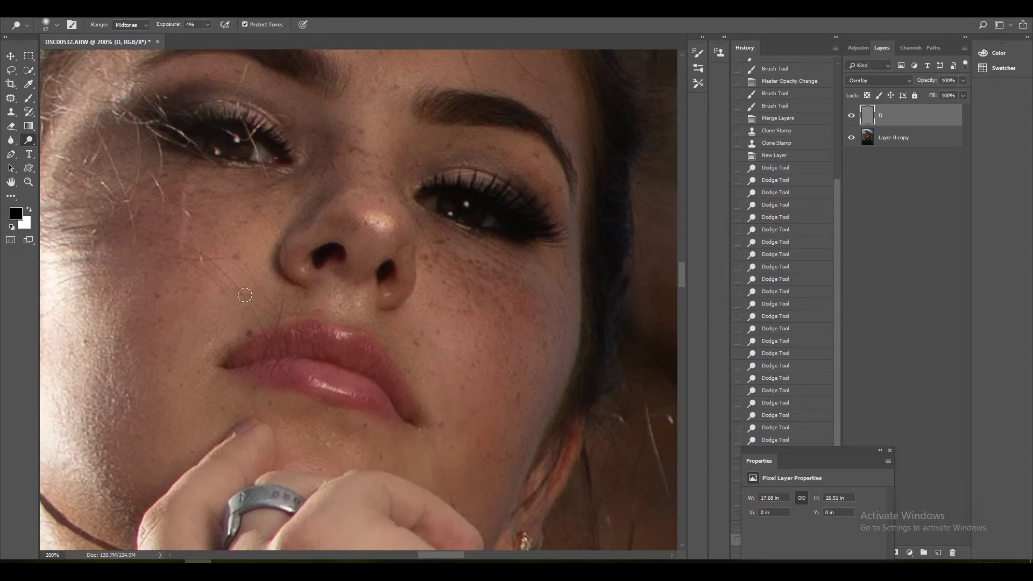
Compare the woman's face with and without the dodging by toggling layer D's visibility
scroll(97, 223, "up", 1)
left_click(29, 182)
key("ctrl+0")
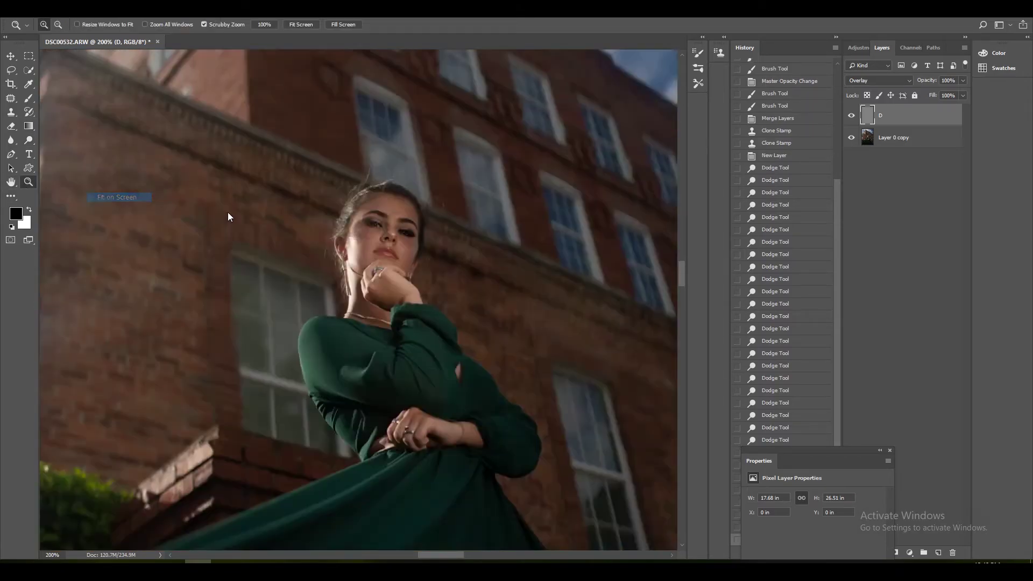
left_click_drag(367, 264, 367, 264)
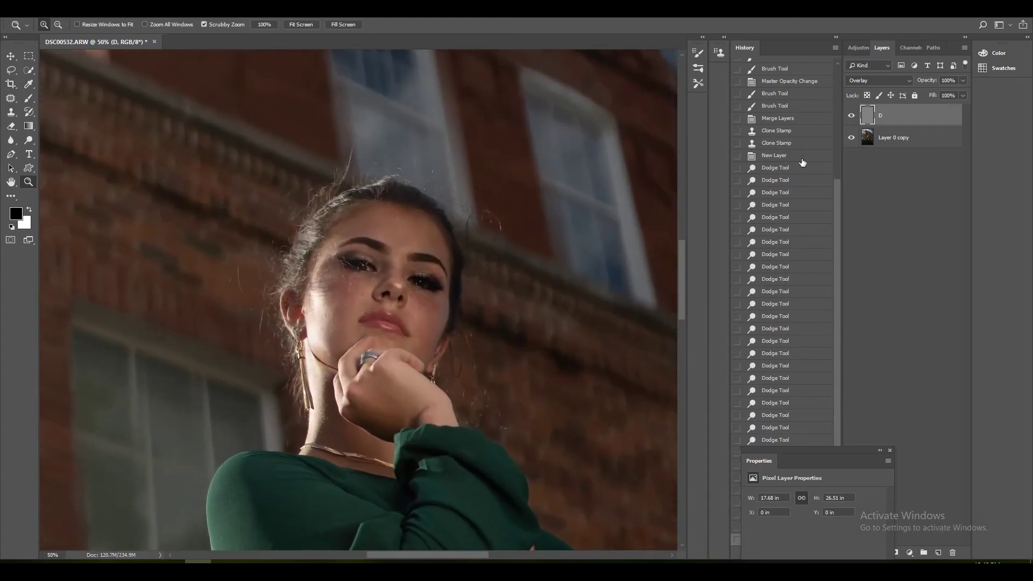
left_click(851, 116)
left_click(851, 115)
left_click(850, 116)
Darken both eyebrows on layer D using a 51 px Burn tool set to Midtones at 2% exposure
left_click(401, 315)
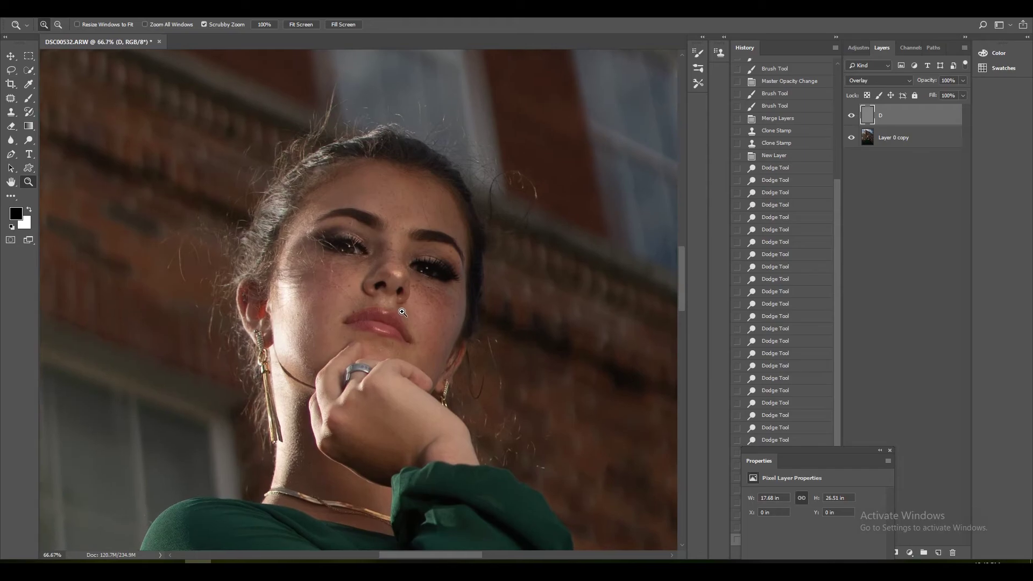
left_click(402, 315)
right_click(28, 140)
left_click(54, 152)
right_click(480, 235)
left_click_drag(480, 236, 456, 230)
left_click(355, 174)
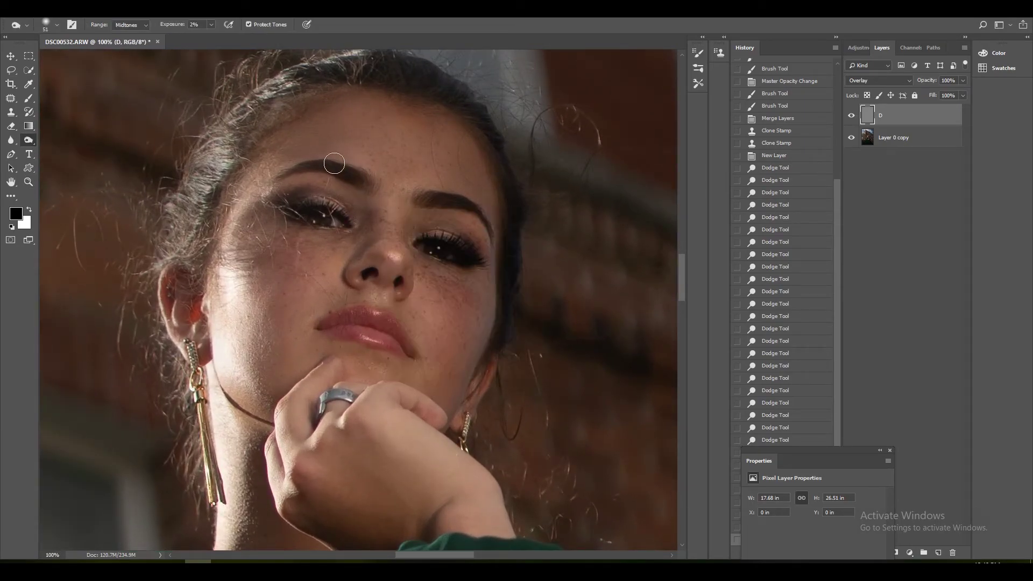
left_click(450, 202)
scroll(102, 223, "down", 3)
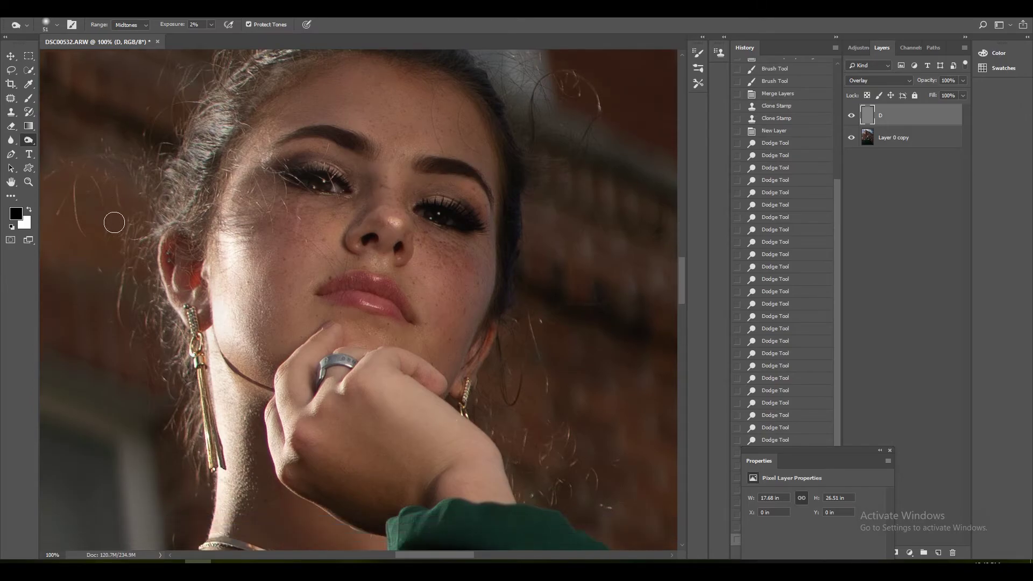
Examine the retouched photo as a whole and closer up on the woman at 25% zoom
left_click(29, 181)
right_click(191, 204)
left_click(207, 209)
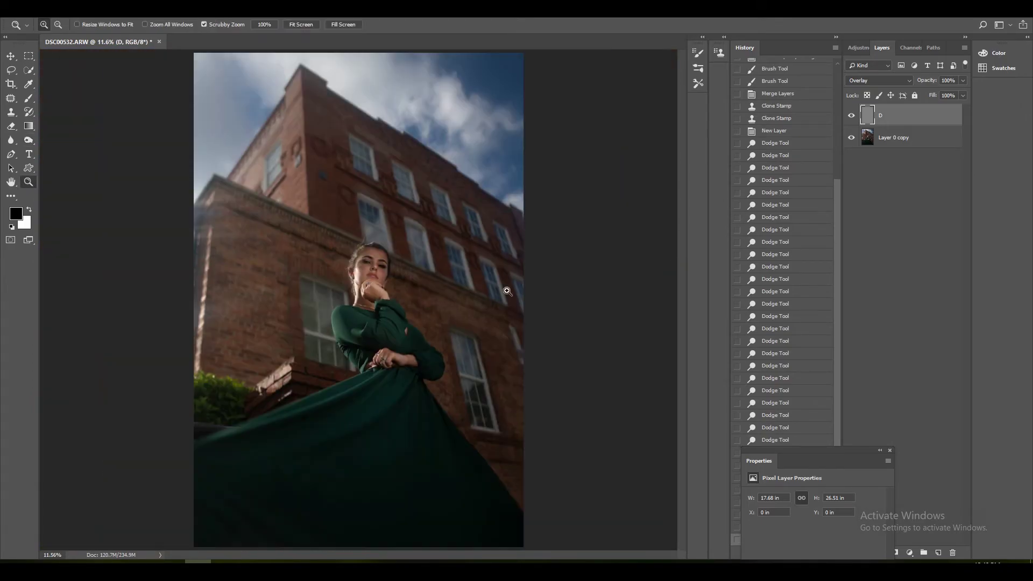
left_click(358, 313)
left_click(358, 313)
left_click(358, 313)
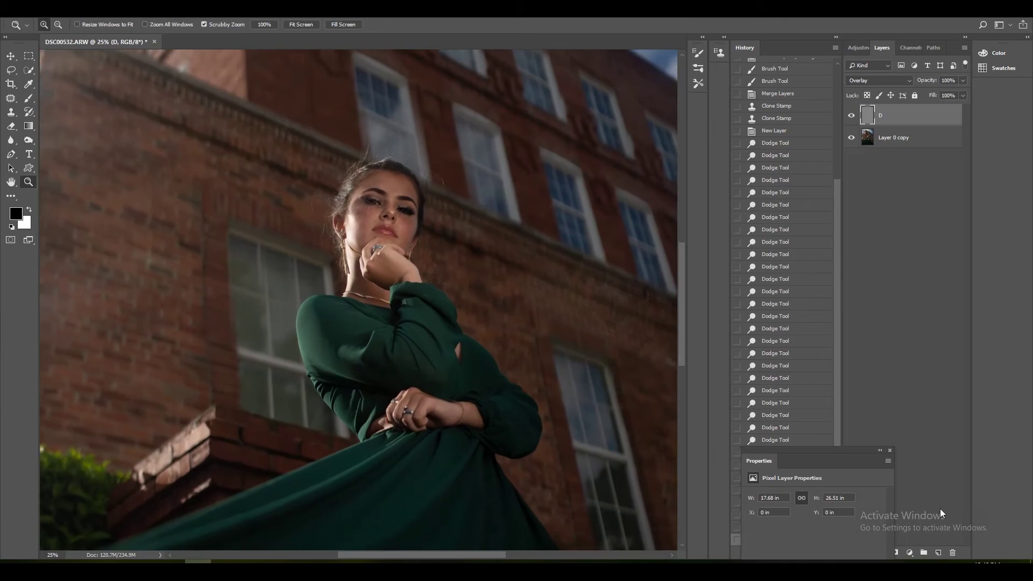
Add a Black & White adjustment layer above layer D and set its blend mode to Luminosity
left_click(910, 553)
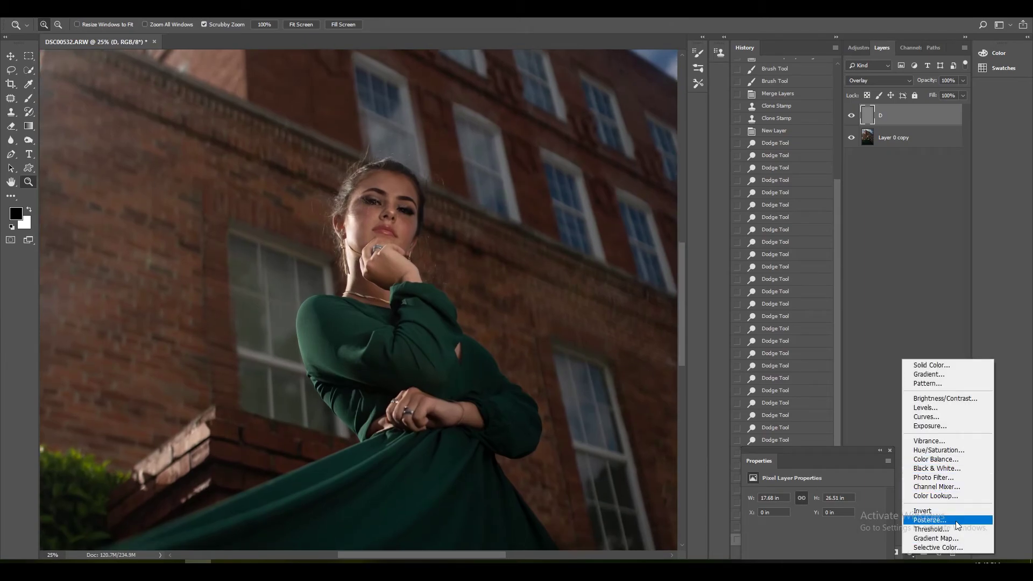
left_click(936, 468)
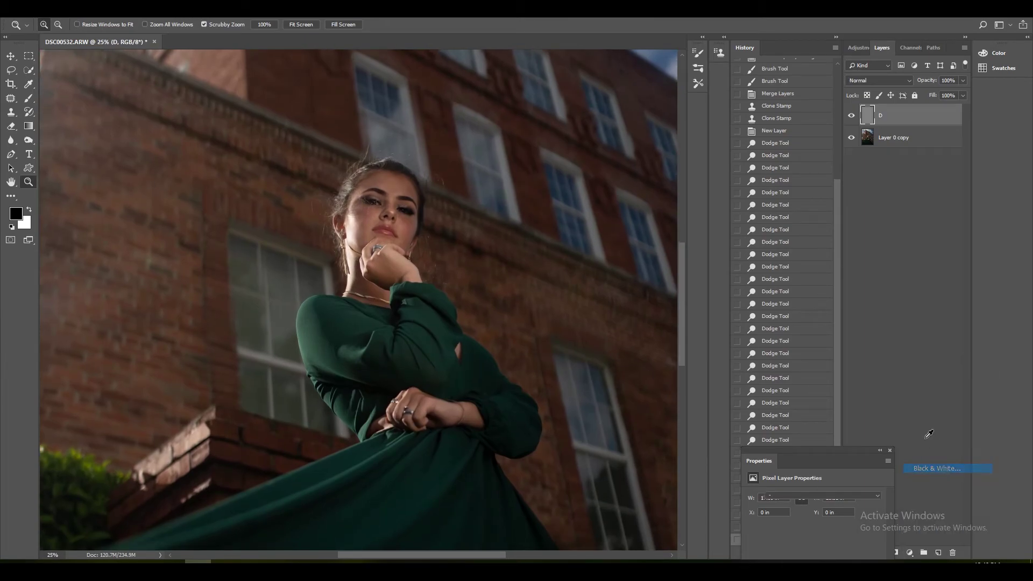
left_click(852, 80)
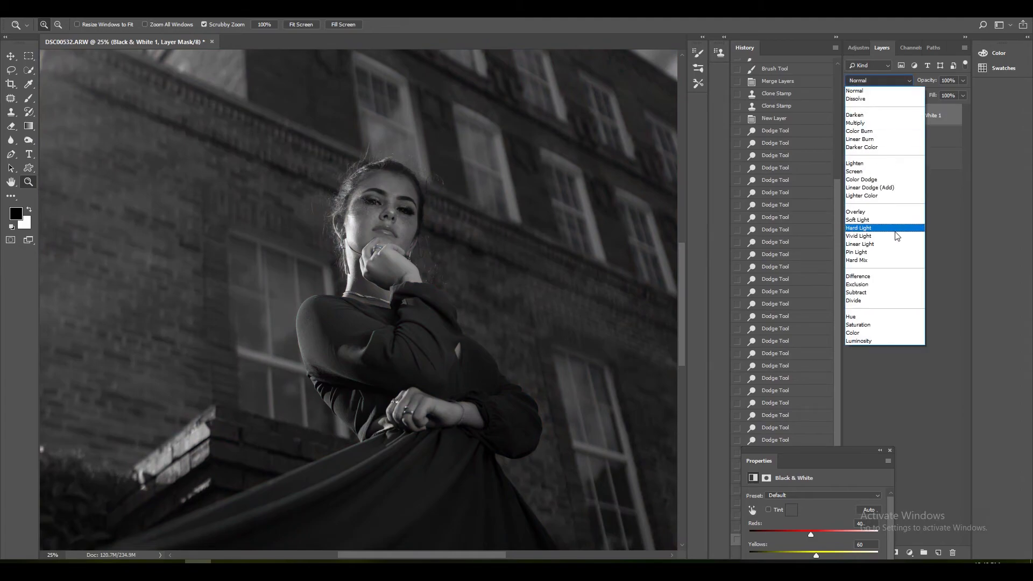
left_click(895, 337)
Set the Black & White adjustment's Reds to 19, Yellows to 48 and Blues to -2
left_click_drag(803, 446, 692, 185)
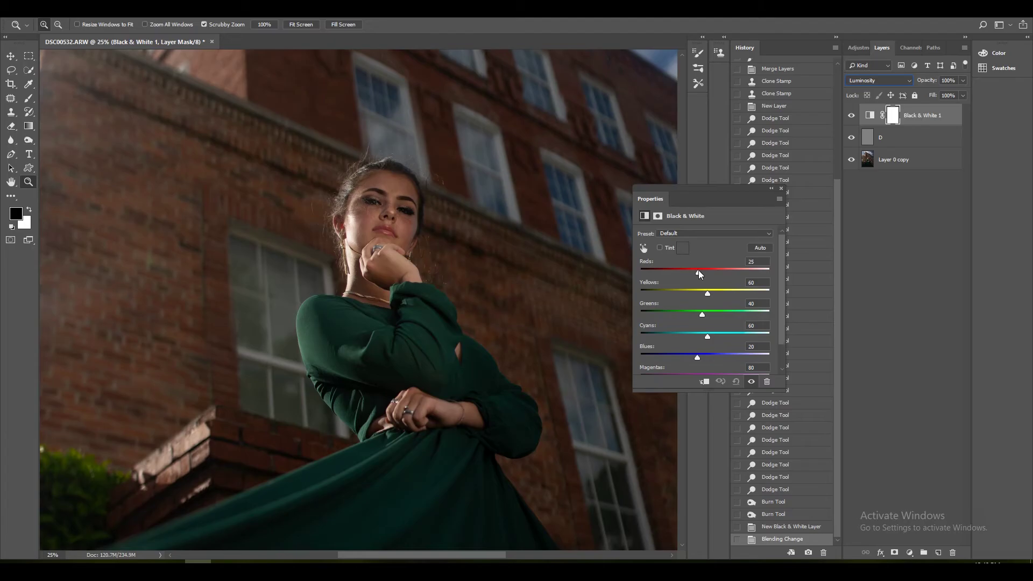
left_click(696, 270)
left_click_drag(704, 294, 702, 291)
right_click(420, 209)
left_click(436, 213)
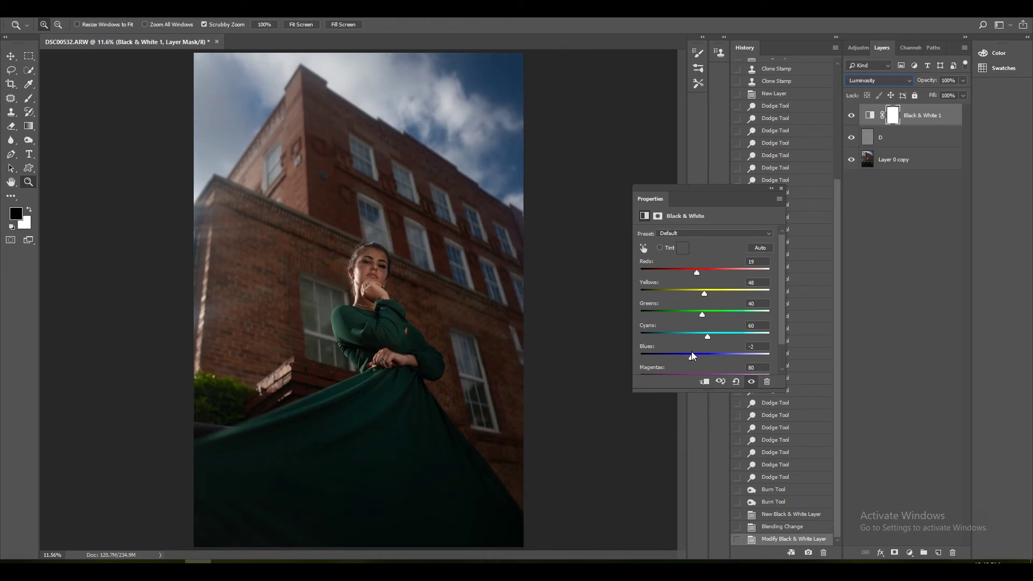
Compare the edited photo with its original opened state in the history, then restore the latest Black & White state
left_click_drag(390, 255, 403, 264)
right_click(402, 263)
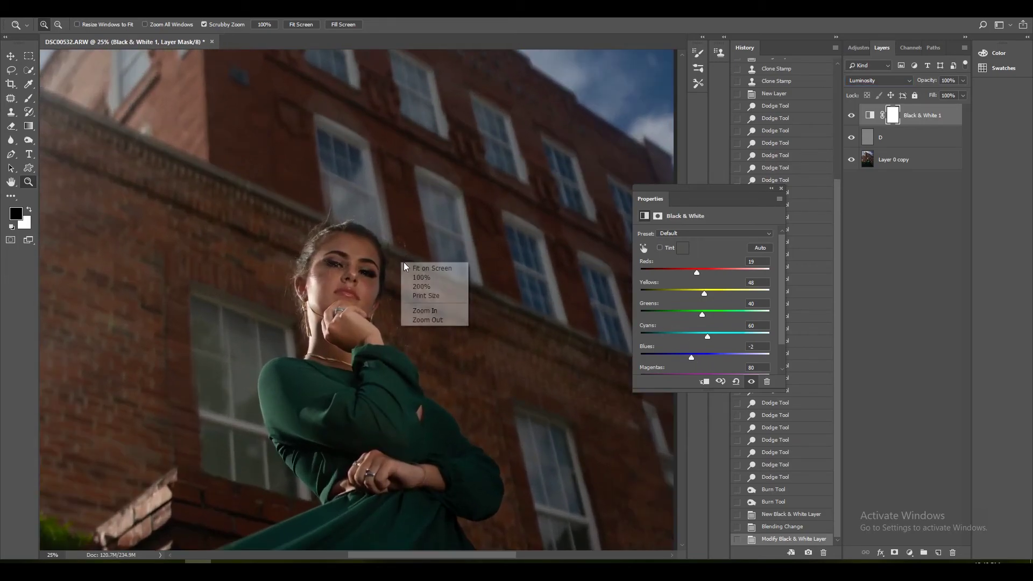
left_click(431, 268)
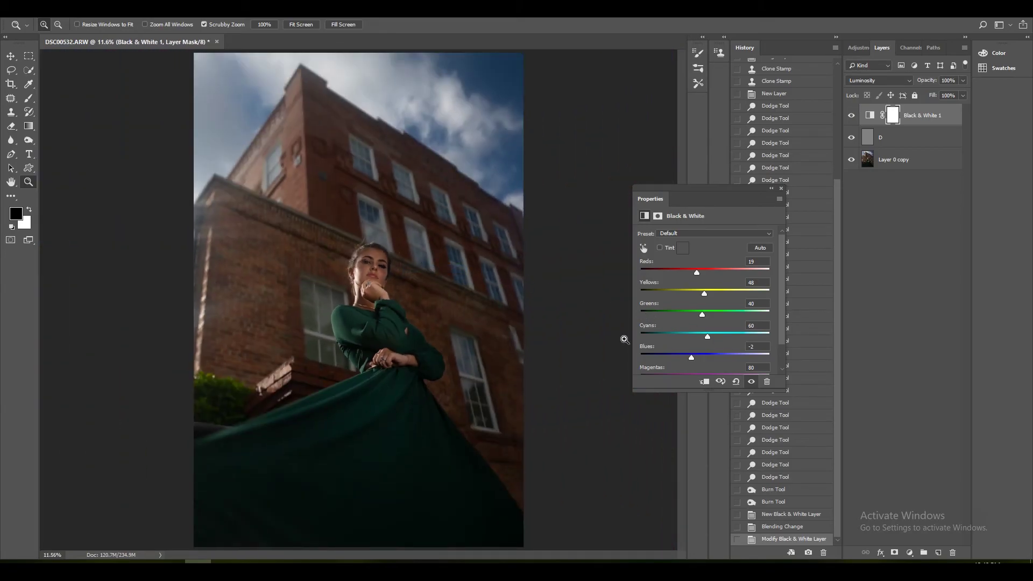
scroll(832, 202, "up", 5)
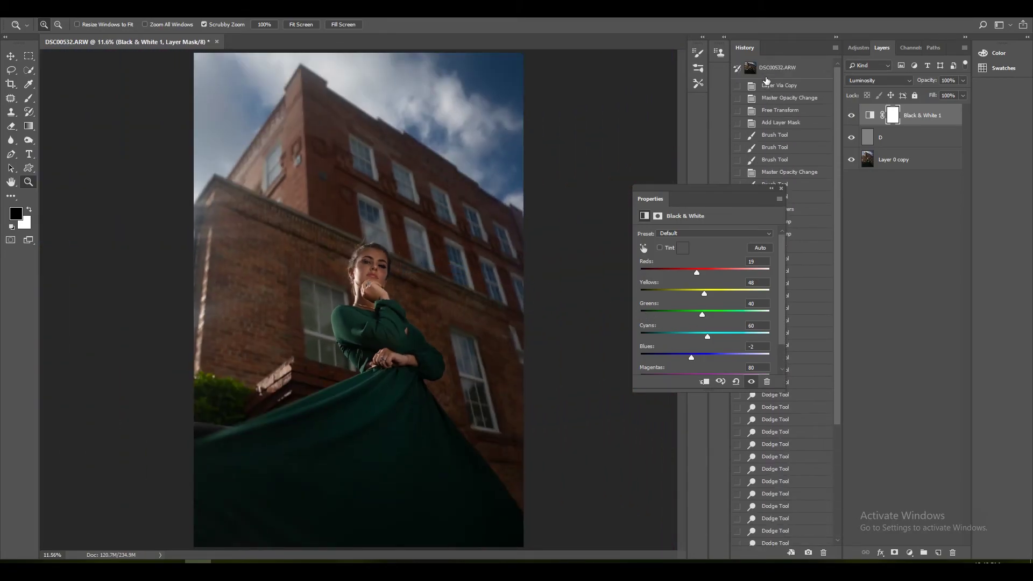
left_click(767, 81)
scroll(829, 431, "down", 3)
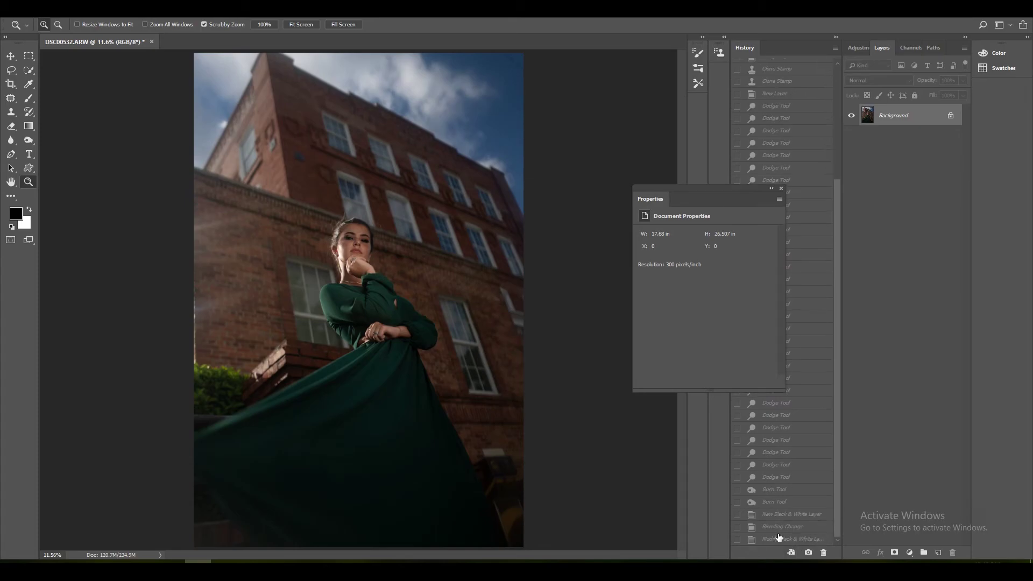
left_click(779, 537)
right_click(418, 325)
left_click(435, 329)
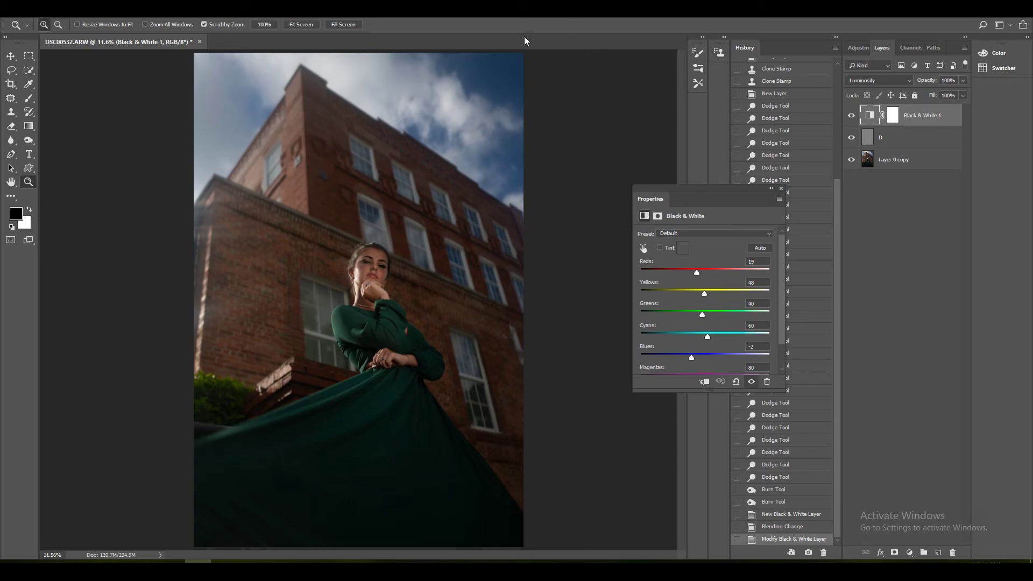
Compare the whole photo with and without the Black & White adjustment by toggling that layer's visibility
left_click(851, 116)
left_click(851, 116)
left_click(850, 115)
left_click(850, 115)
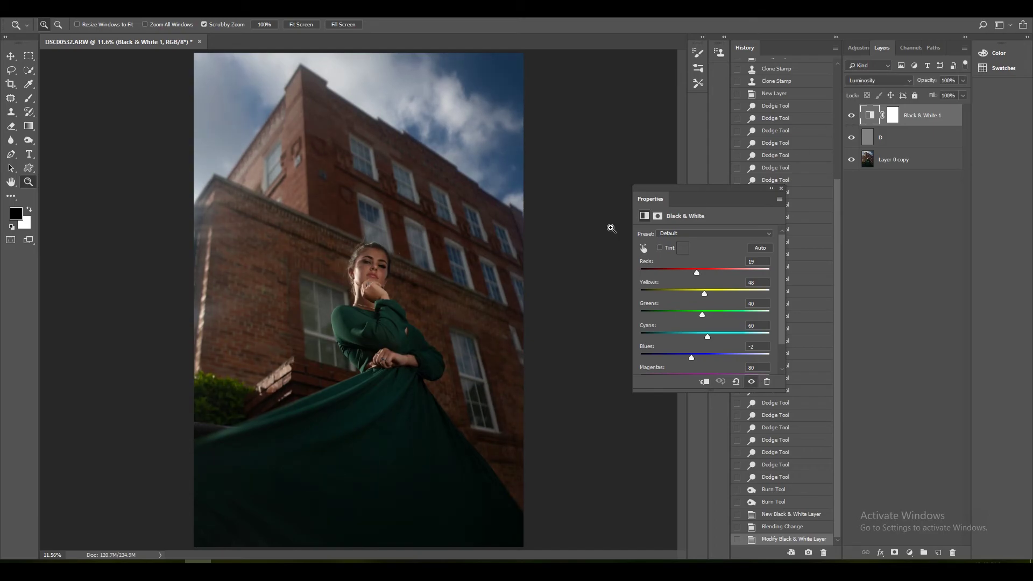